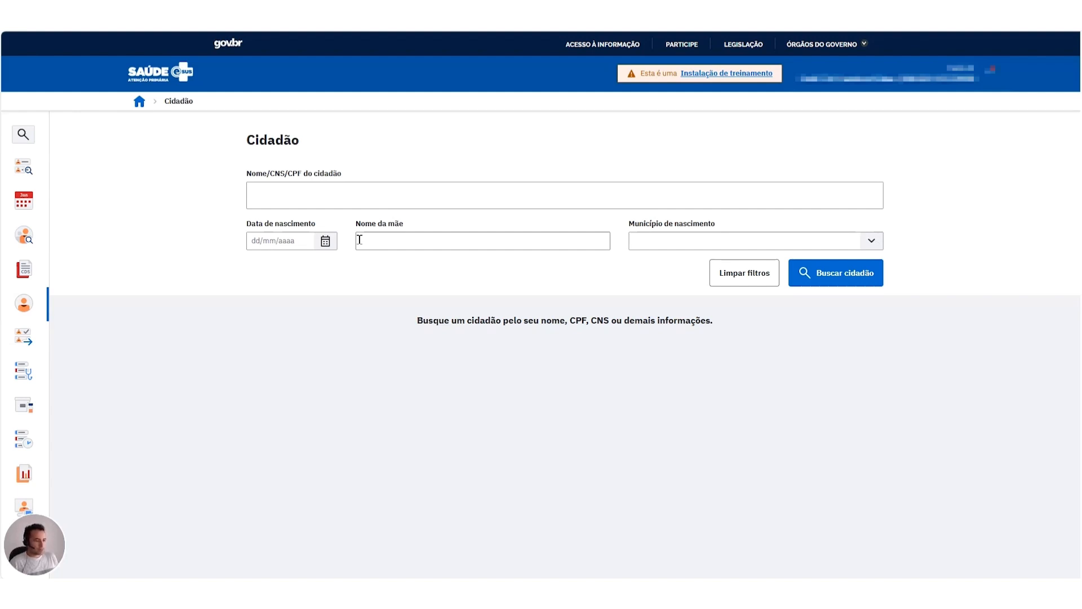
- Search for the citizen by CPF in the local base and start adding a new citizen record
click(340, 192)
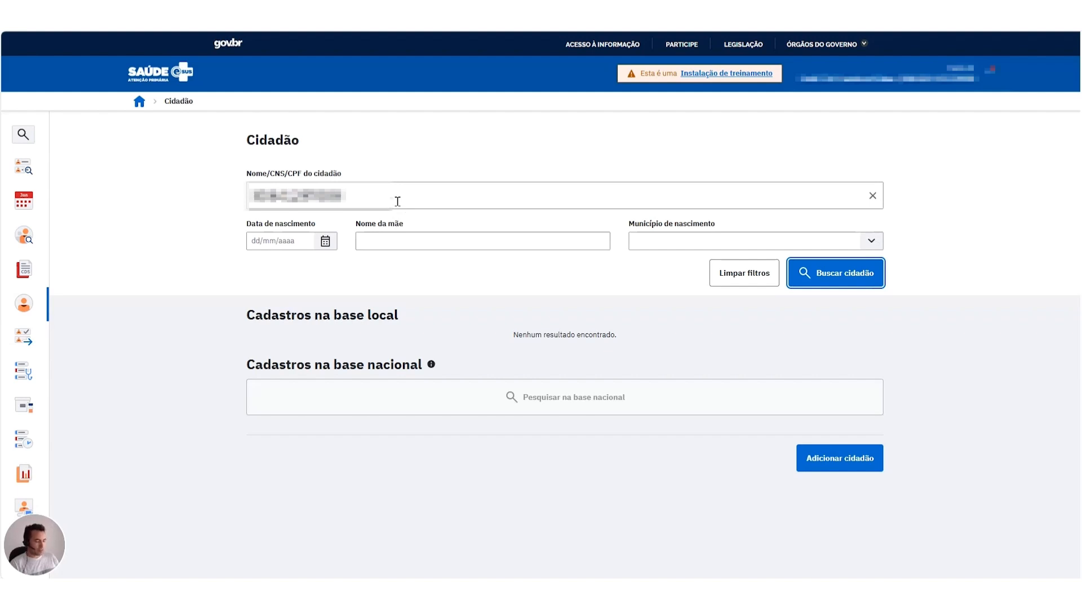
click(852, 280)
mouse_move(405, 399)
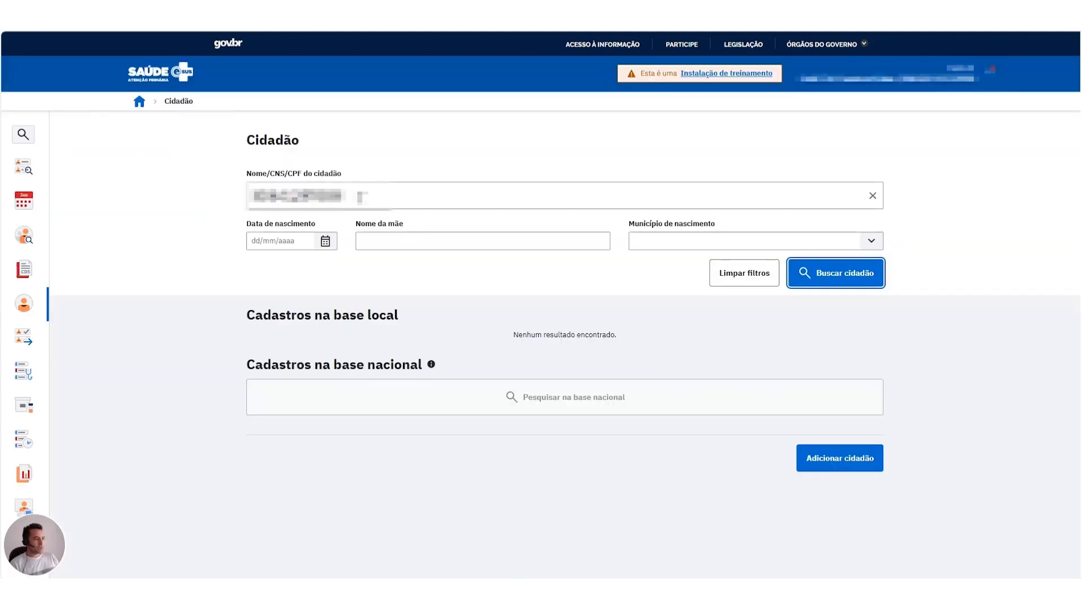
mouse_move(564, 399)
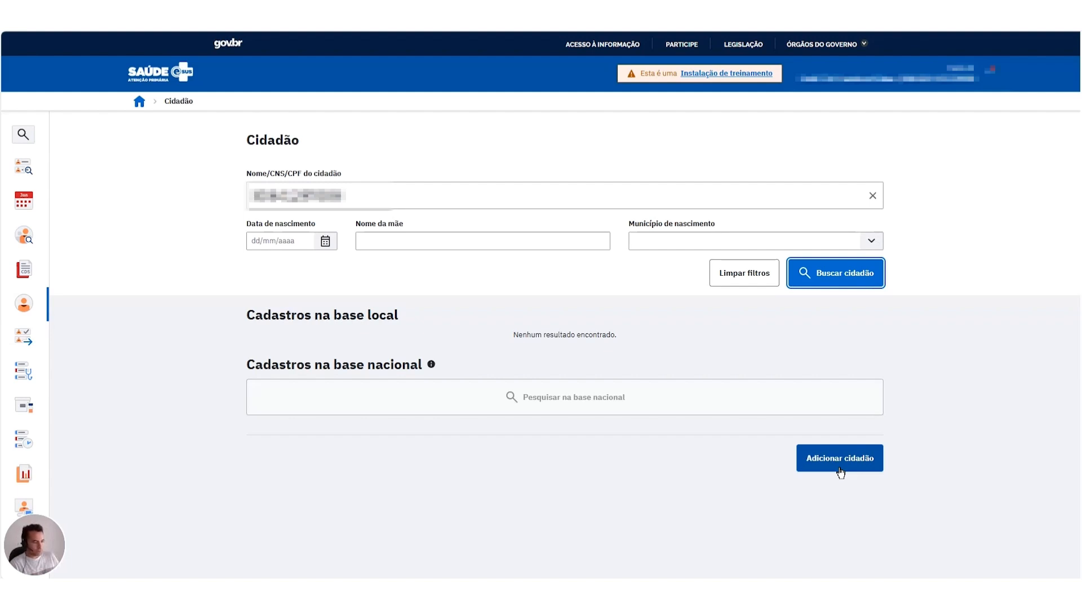
click(841, 461)
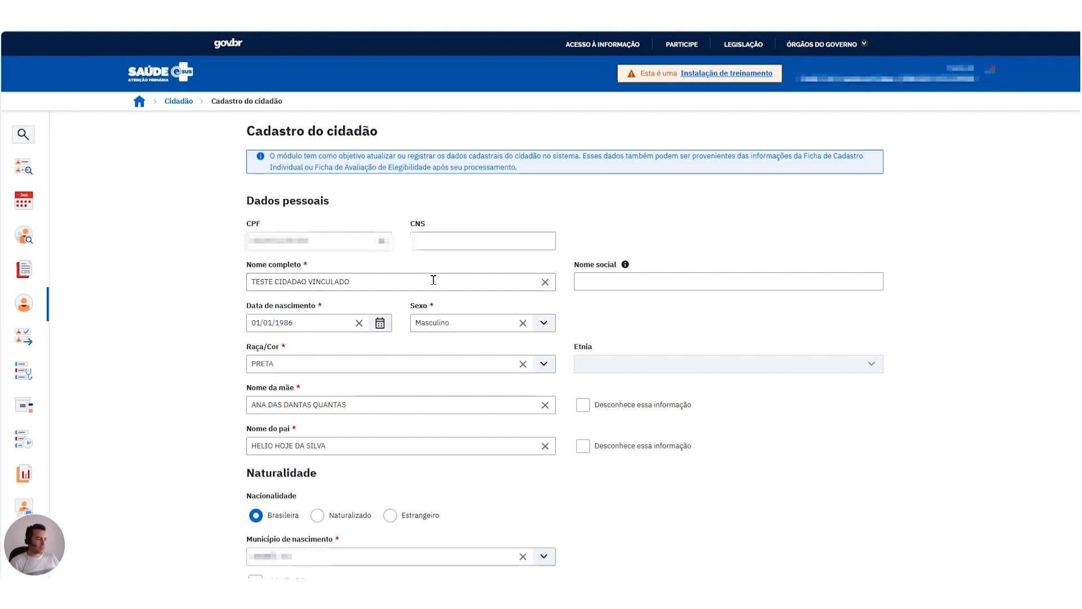
- Examine the citizen registration form's personal data, birthplace, contacts, responsible team, residence and complementary information
scroll(569, 329, down, 1)
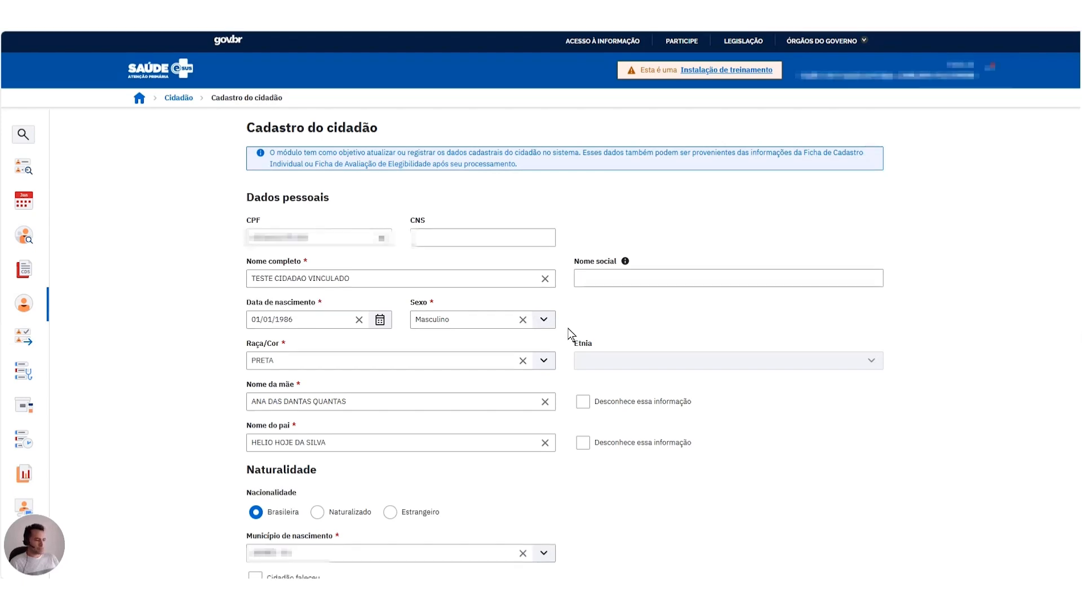
scroll(569, 332, down, 1)
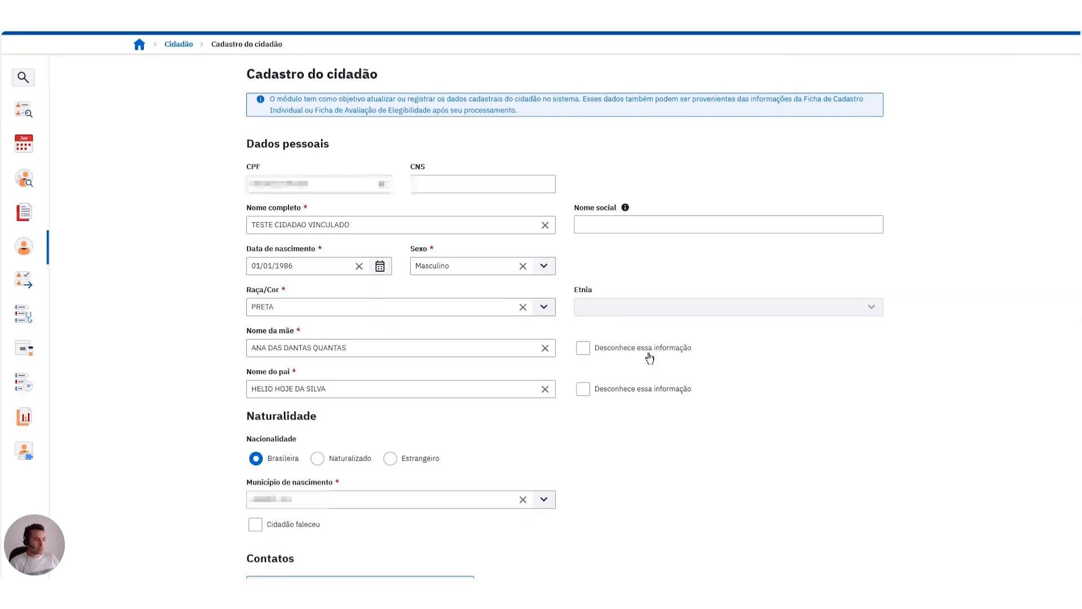
scroll(676, 346, up, 1)
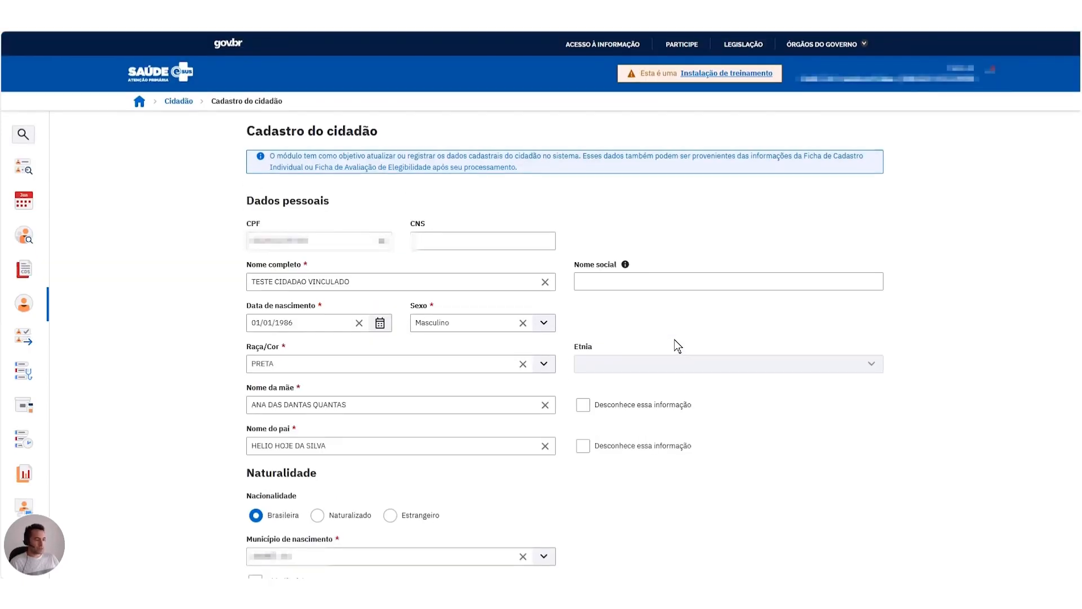
scroll(679, 345, down, 2)
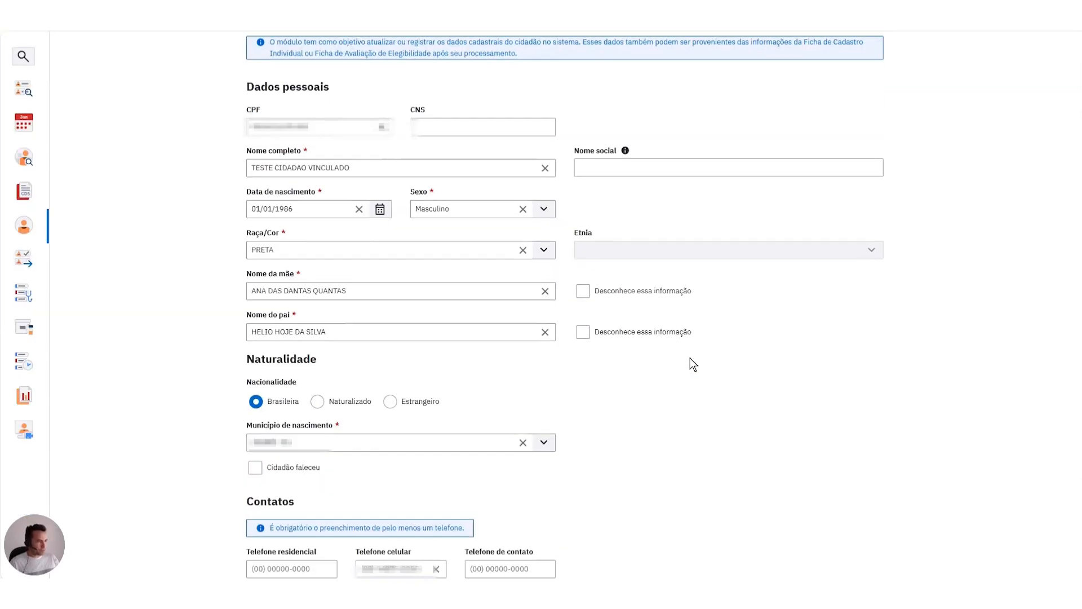
scroll(692, 363, up, 1)
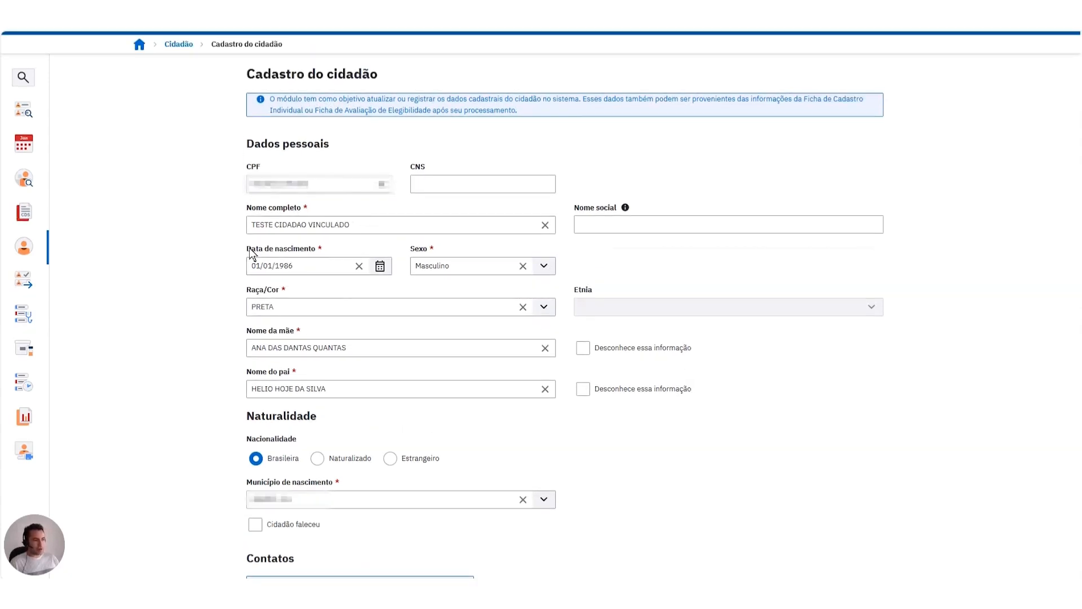
scroll(330, 260, down, 1)
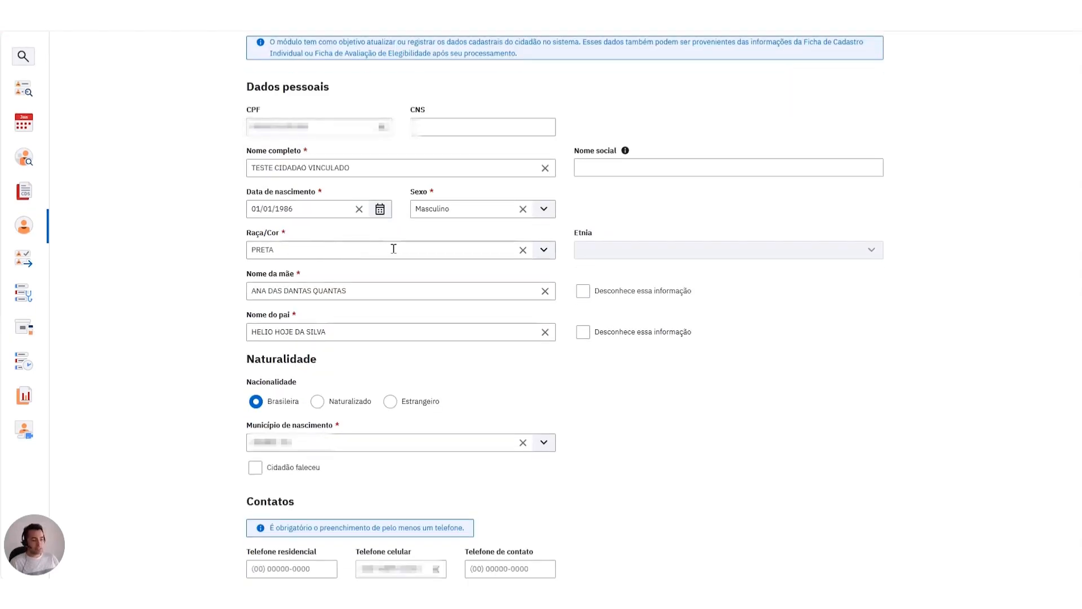
scroll(394, 249, down, 2)
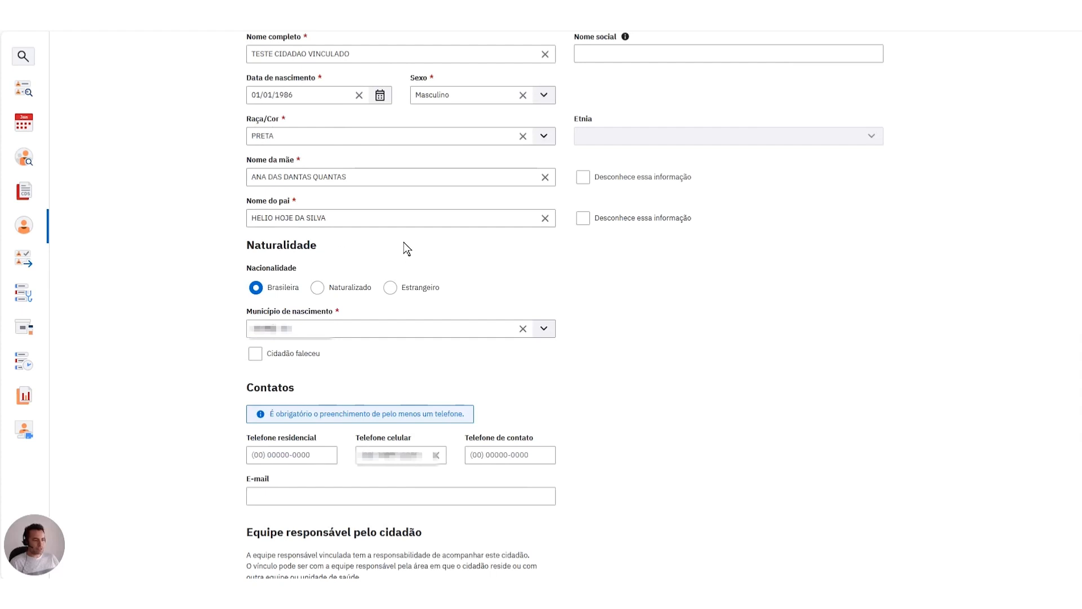
scroll(428, 236, up, 4)
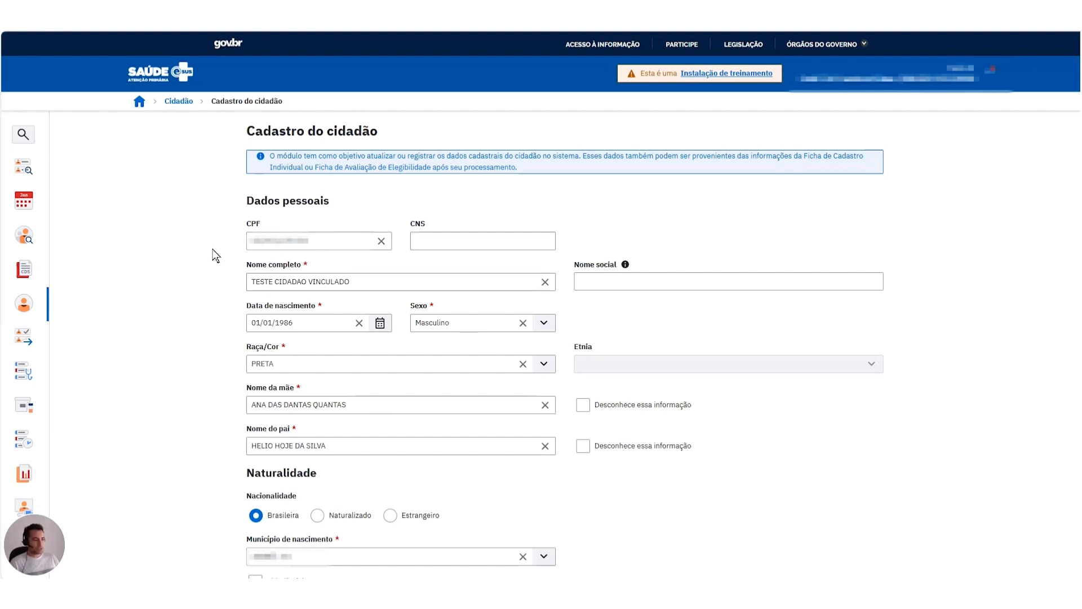
scroll(215, 256, down, 4)
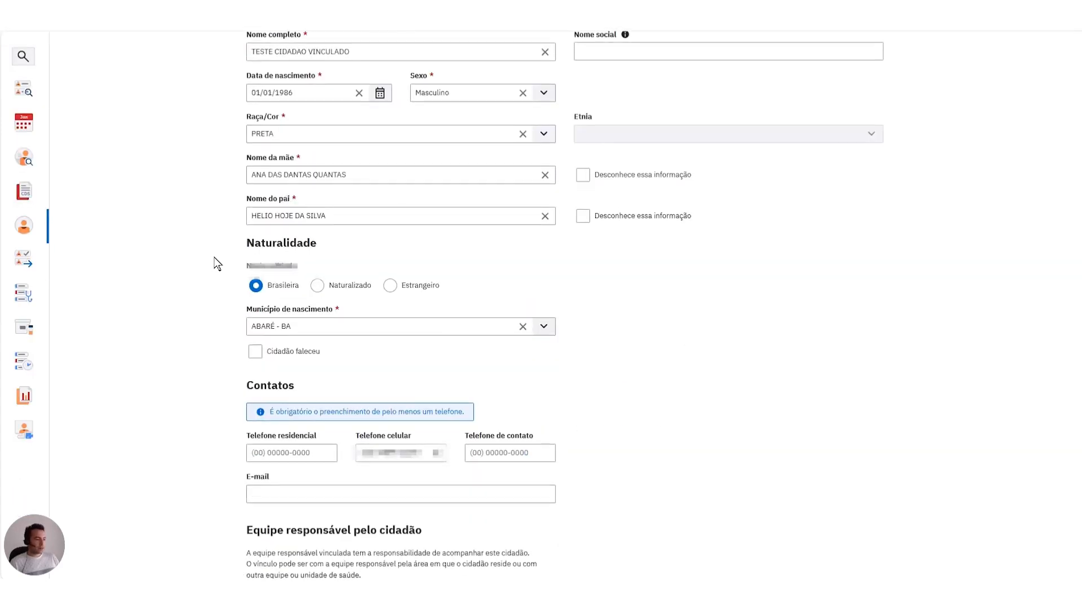
scroll(215, 262, down, 2)
scroll(618, 305, up, 1)
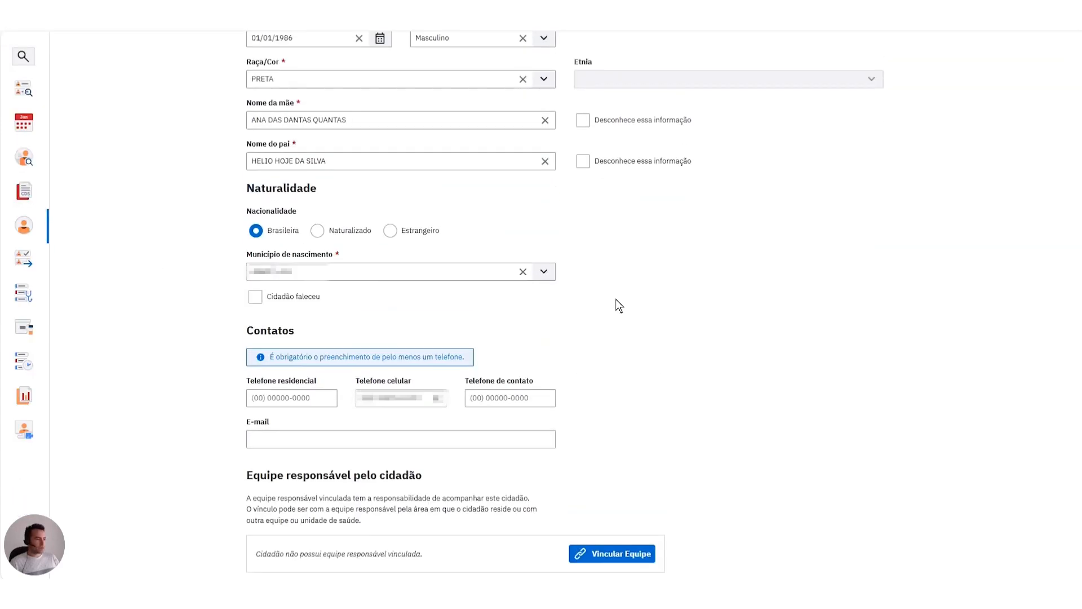
scroll(617, 302, down, 7)
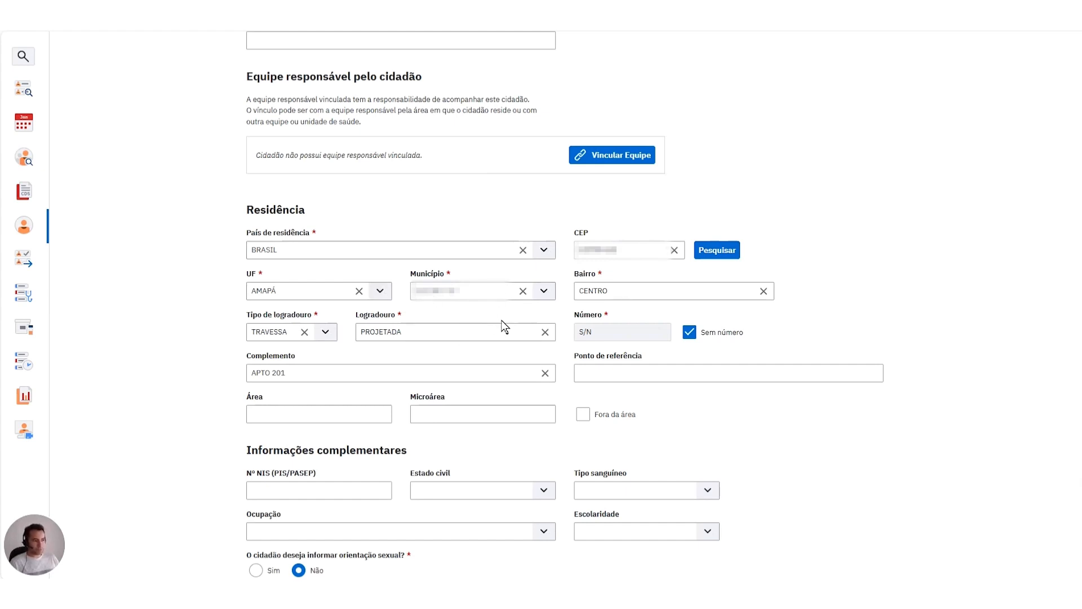
- Enable "Utilizar informação do cadastro individual do cidadão" for the citizen's responsible team link
scroll(504, 342, up, 4)
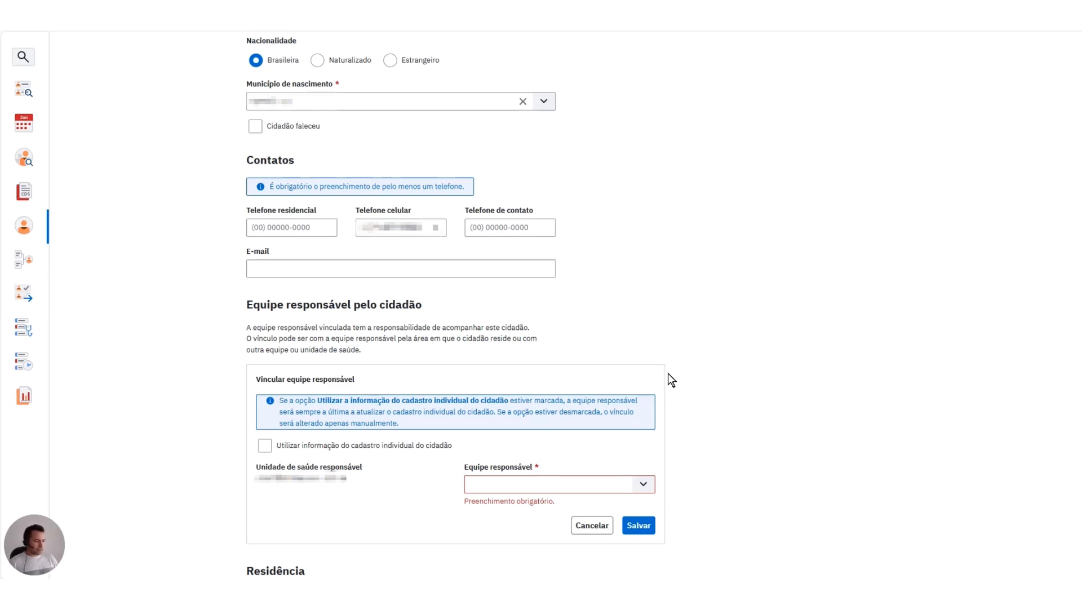
click(265, 448)
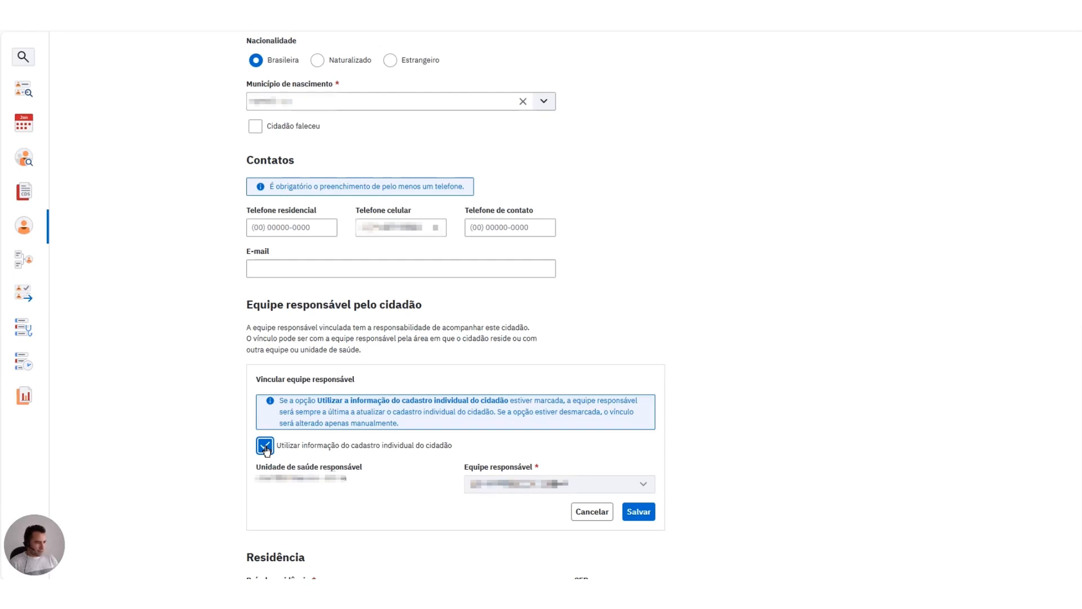
mouse_move(477, 488)
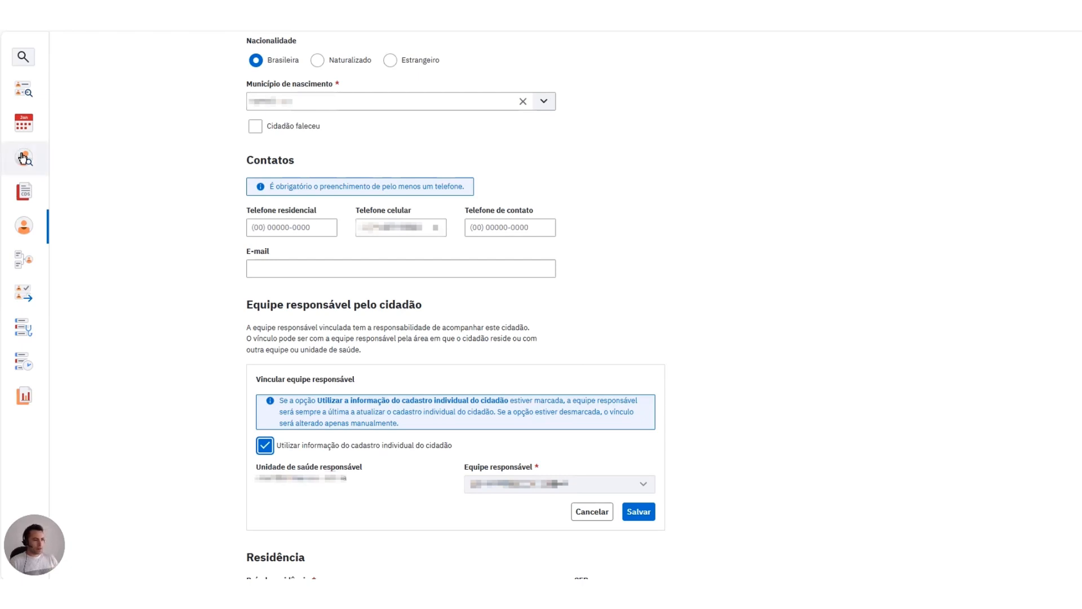
- View the entries of the Acompanhamentos and CDS modules, and save the responsible team link
mouse_move(30, 119)
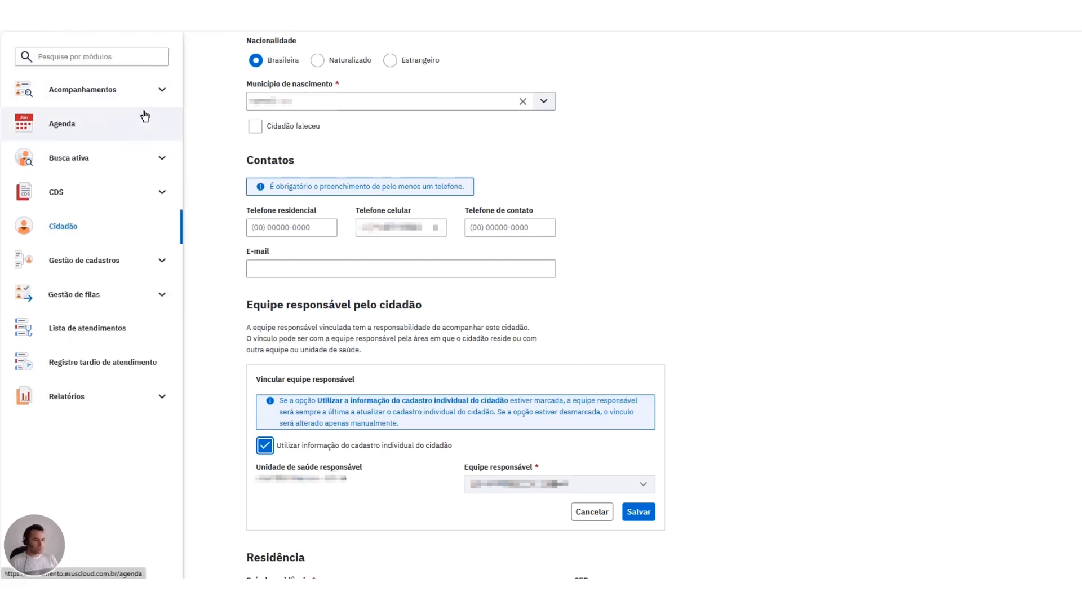
click(158, 93)
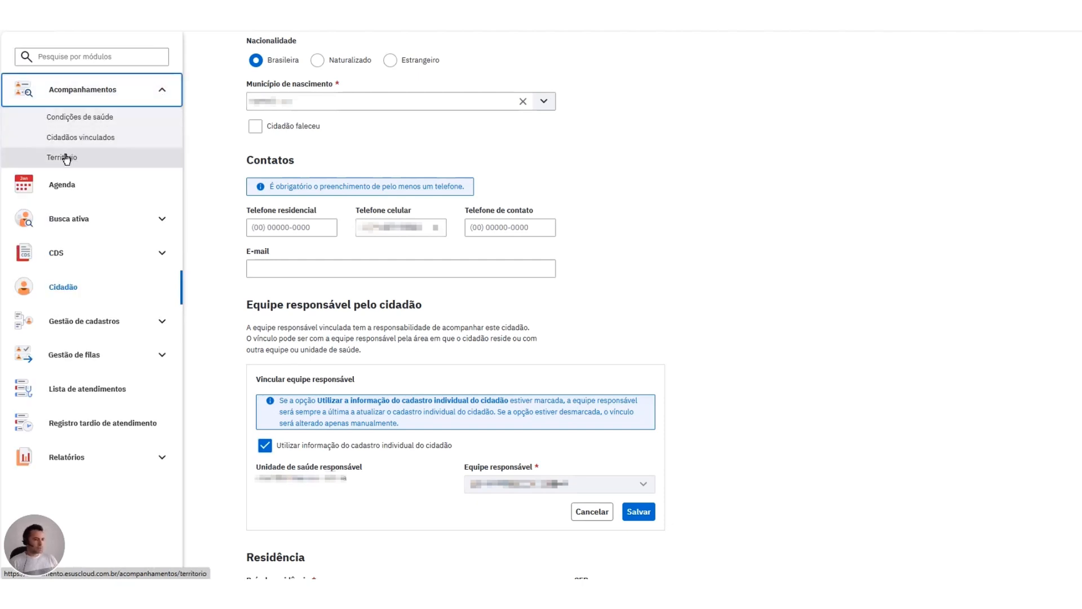
click(161, 256)
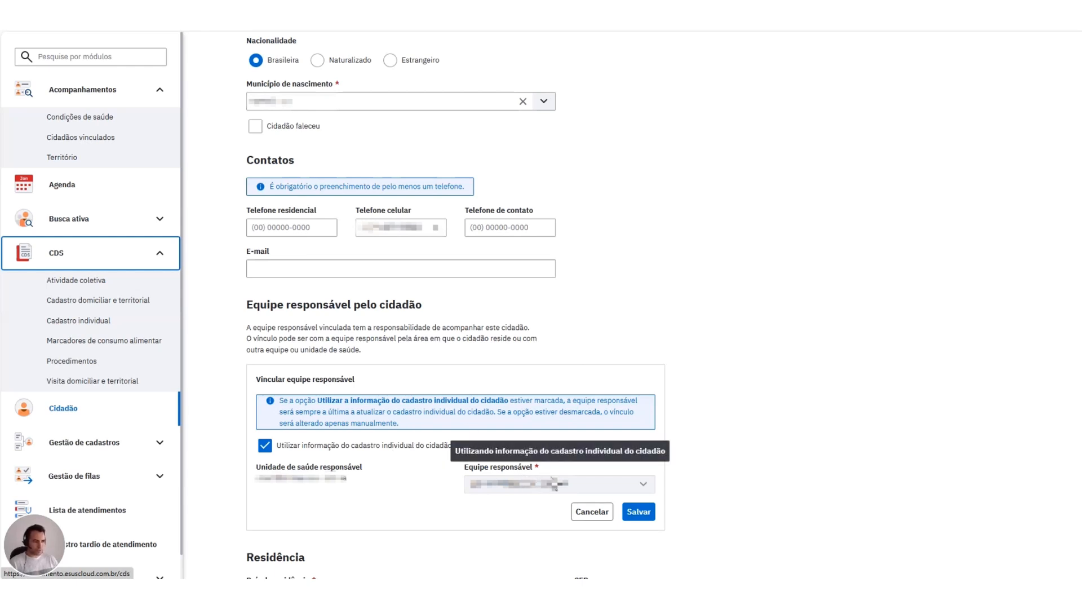
click(640, 513)
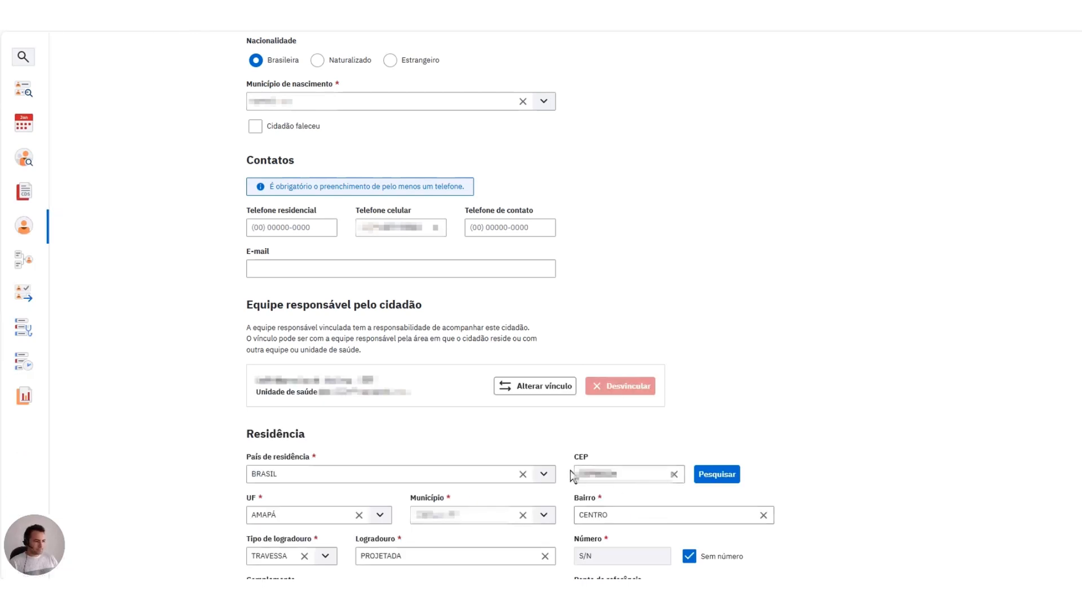
- Recheck the Acompanhamentos and CDS module entries, and open the saved responsible team link for changing
mouse_move(619, 386)
mouse_move(28, 94)
click(142, 93)
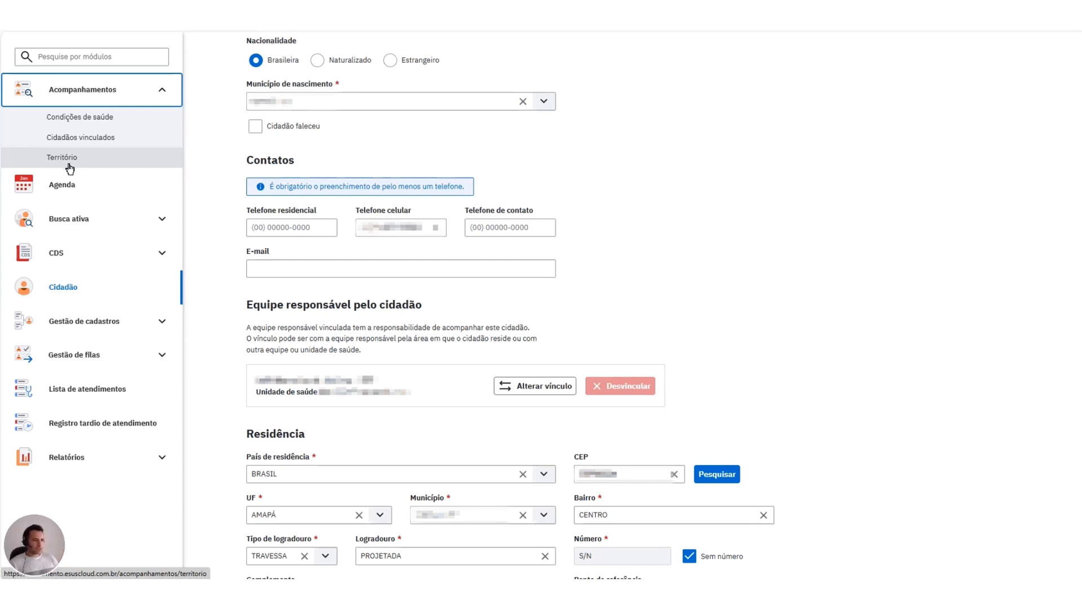
click(162, 254)
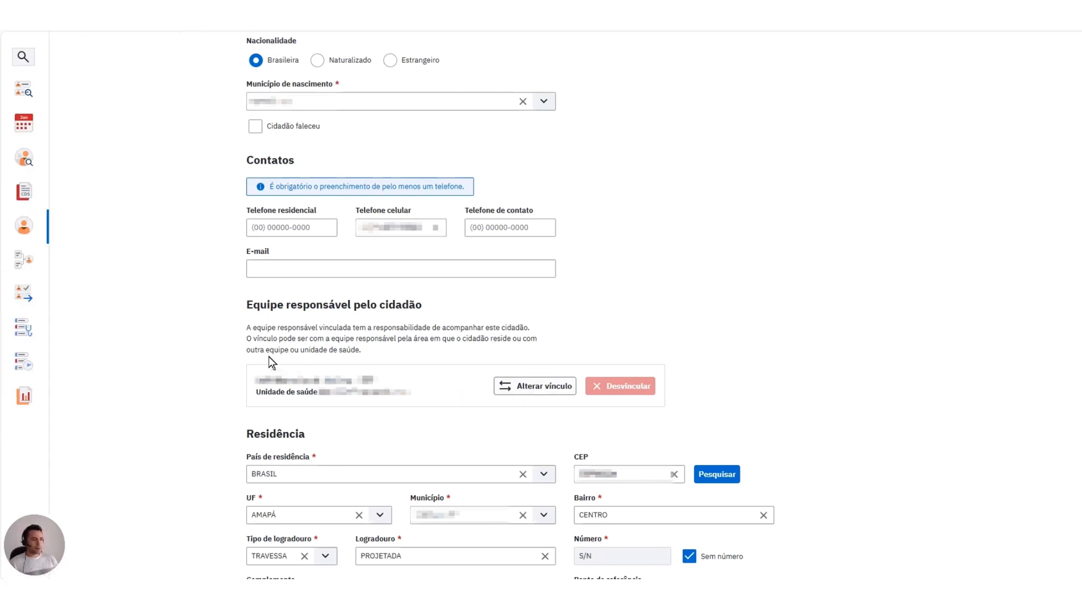
click(514, 385)
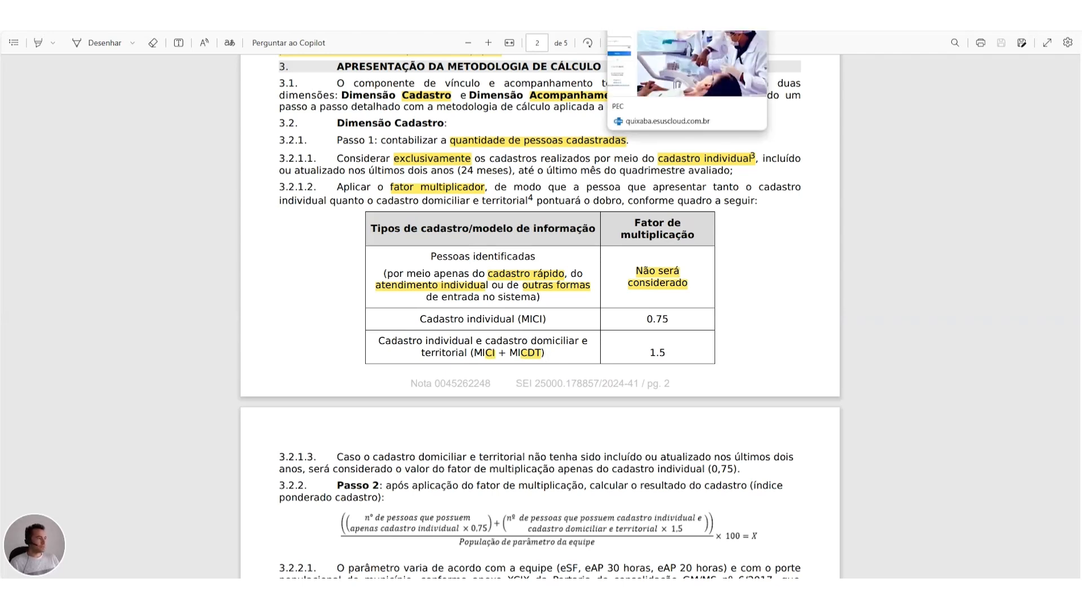
- Switch to the open citizen registration that has no linked team and save it without a responsible team
click(643, 11)
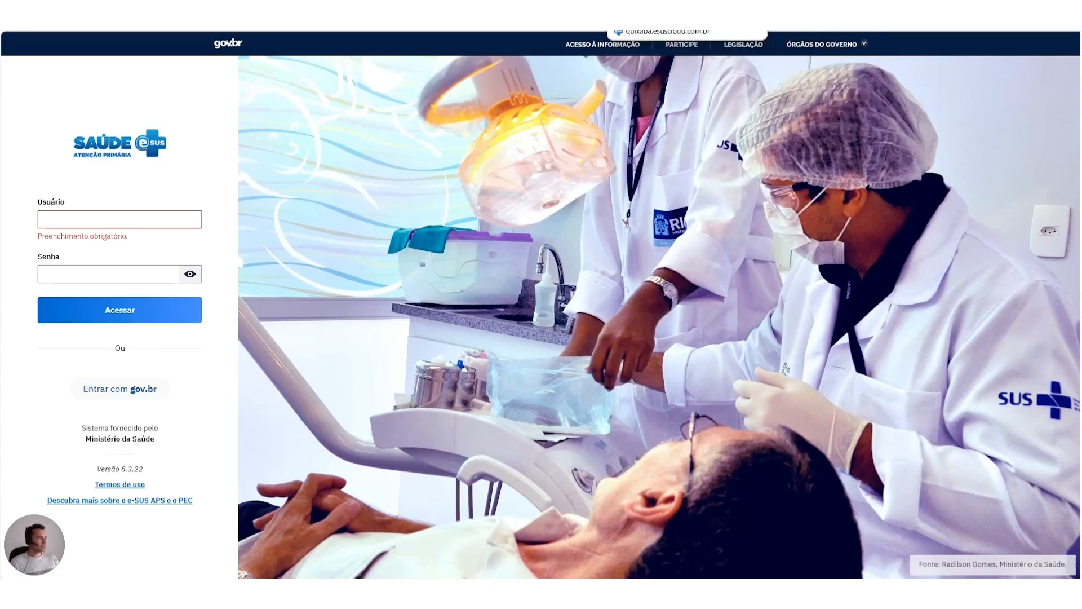
click(559, 11)
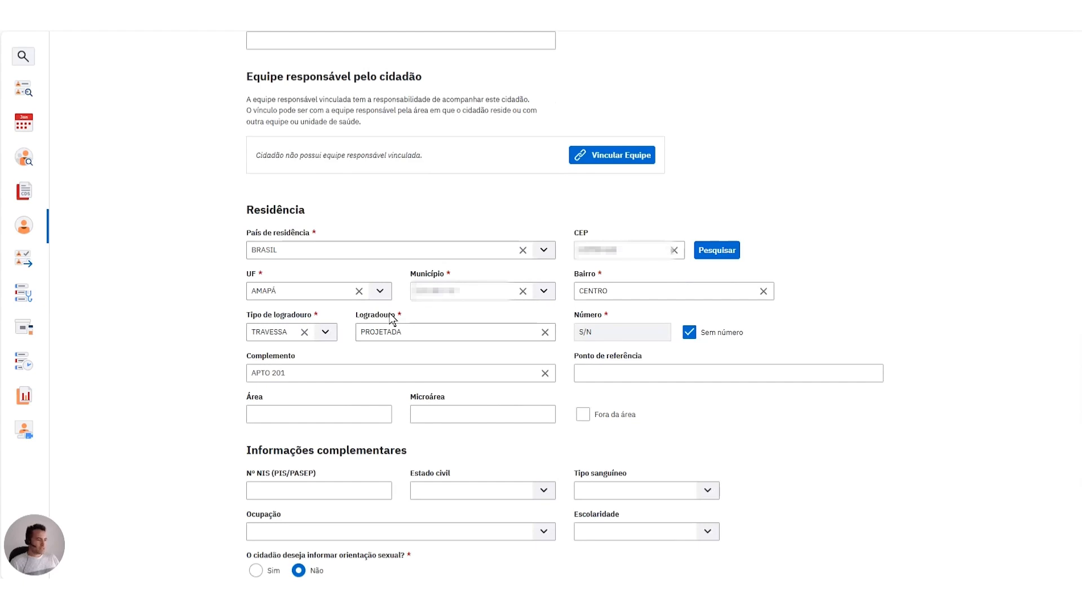
scroll(411, 319, down, 2)
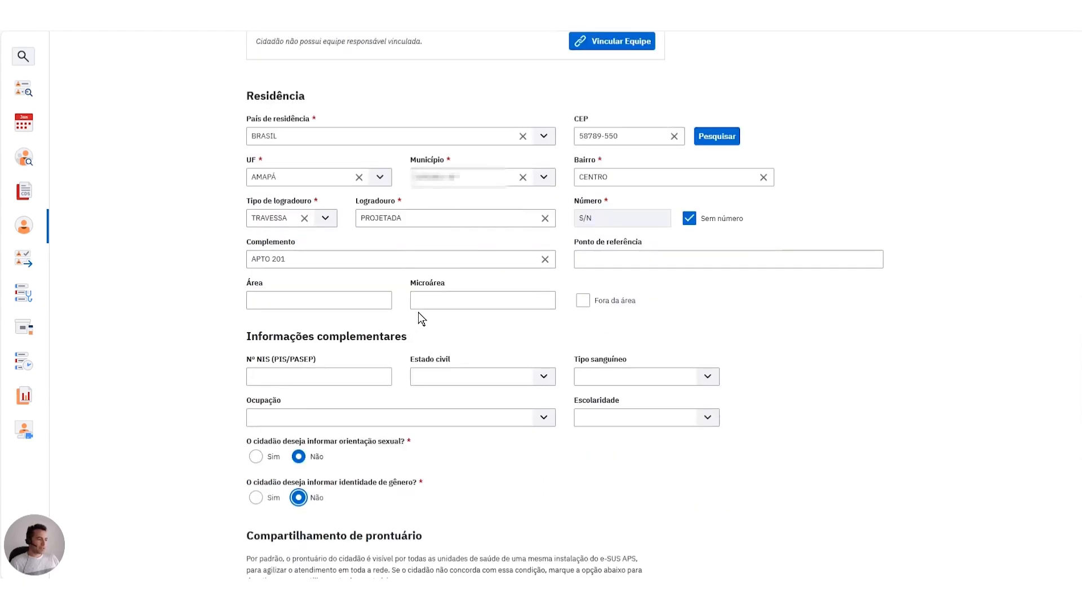
scroll(419, 312, down, 3)
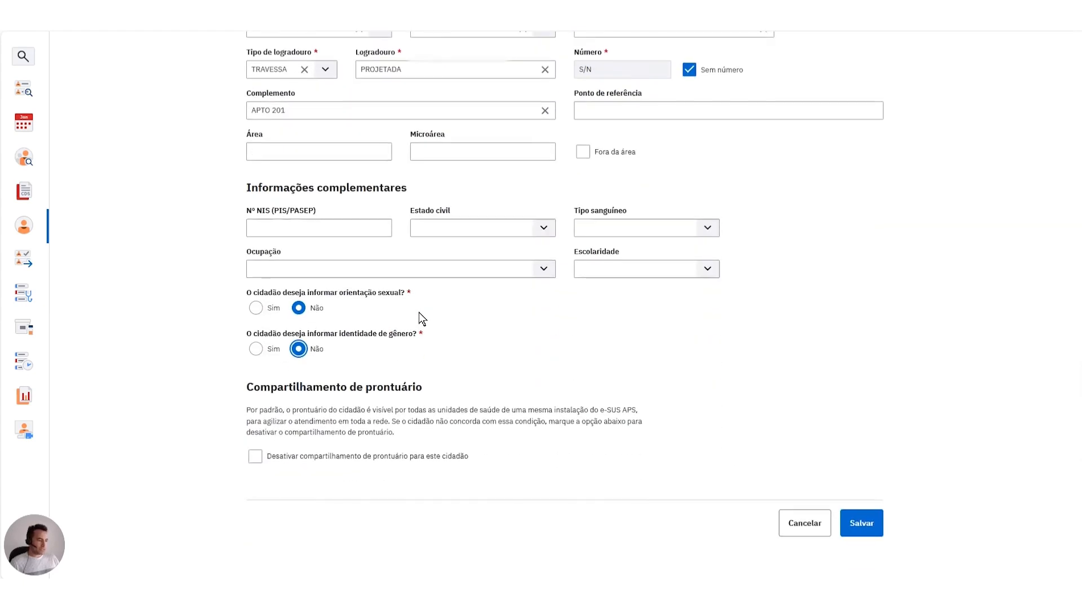
click(862, 523)
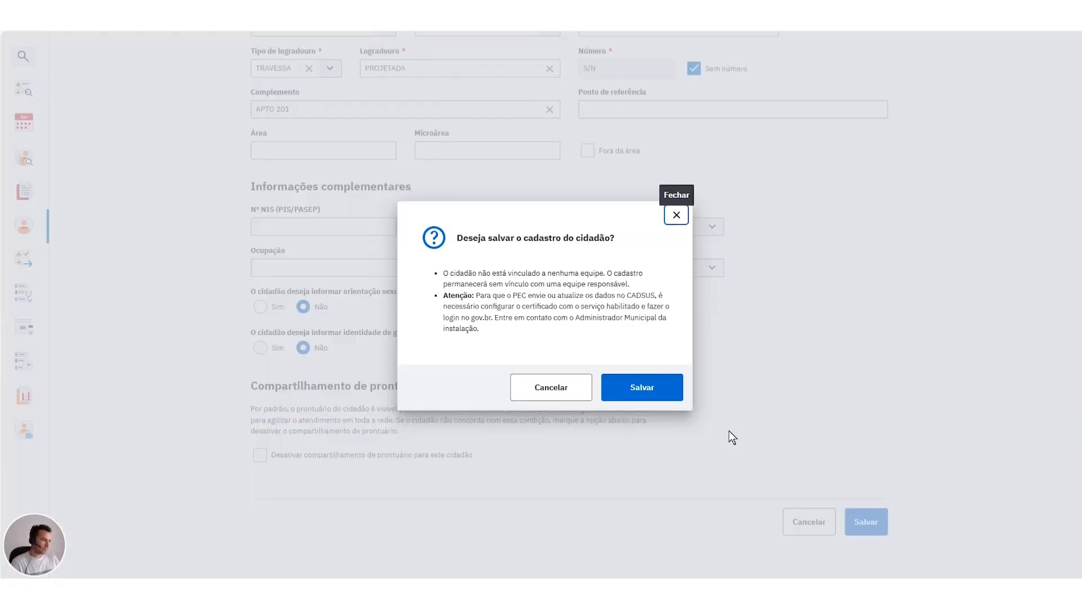
click(642, 389)
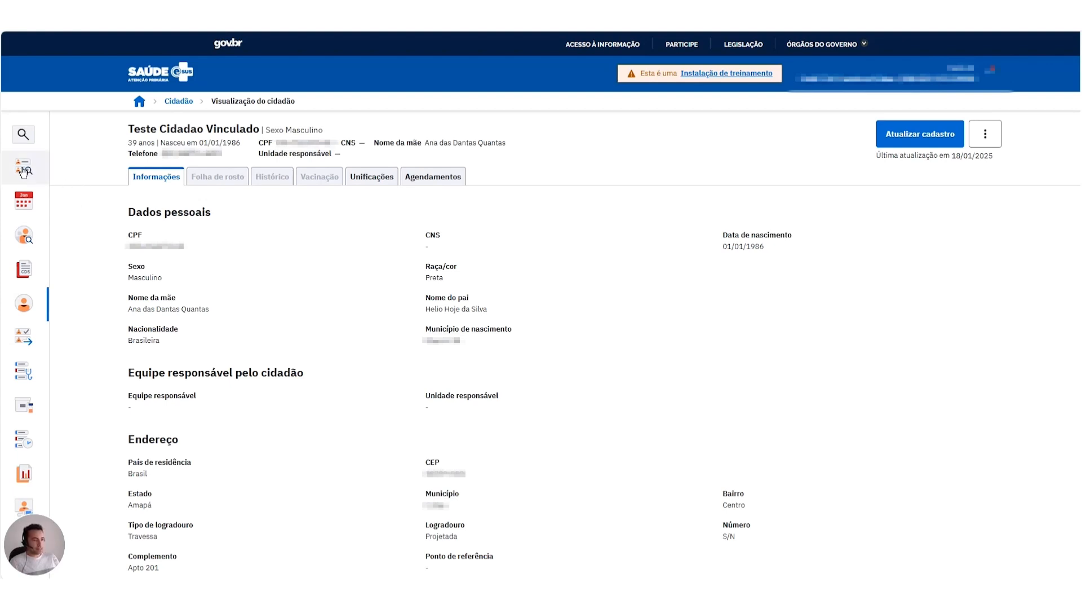
- Open the Acompanhamentos territory follow-up and view the property list of Microárea 01
mouse_move(29, 172)
click(135, 172)
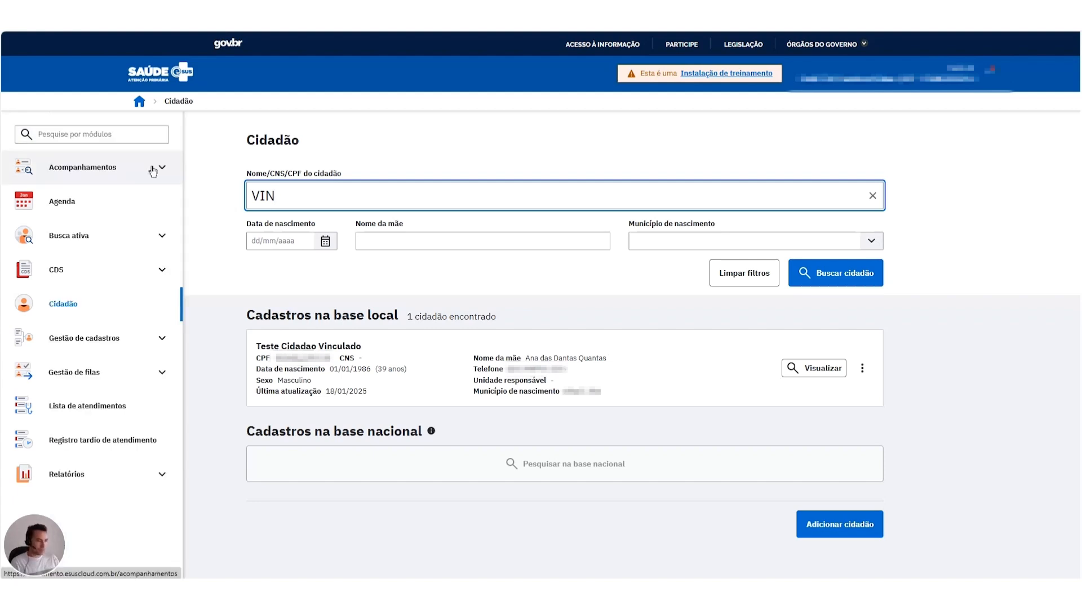
click(153, 171)
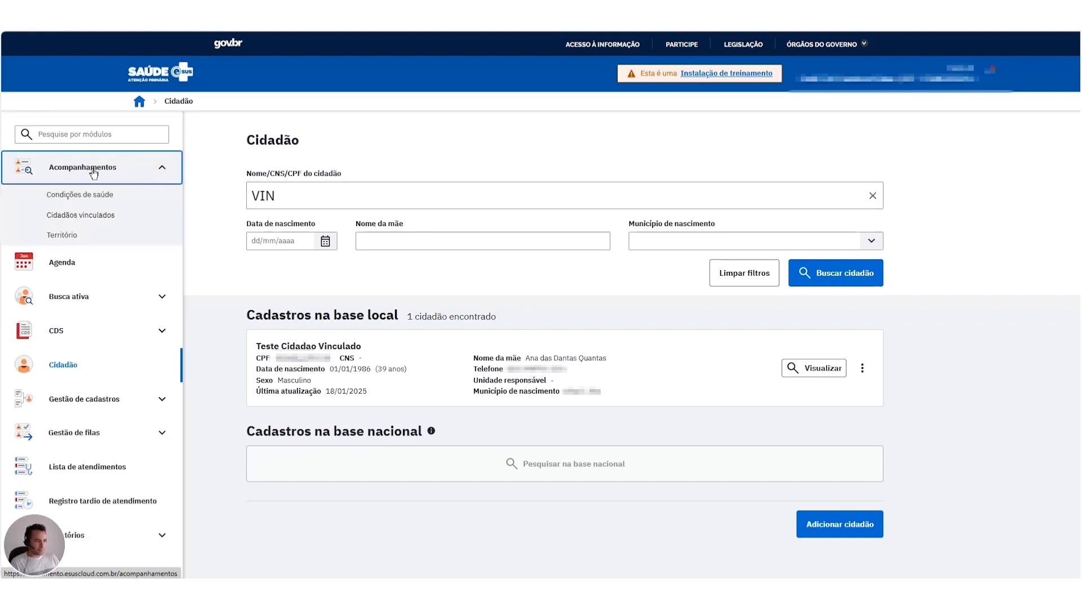
click(63, 239)
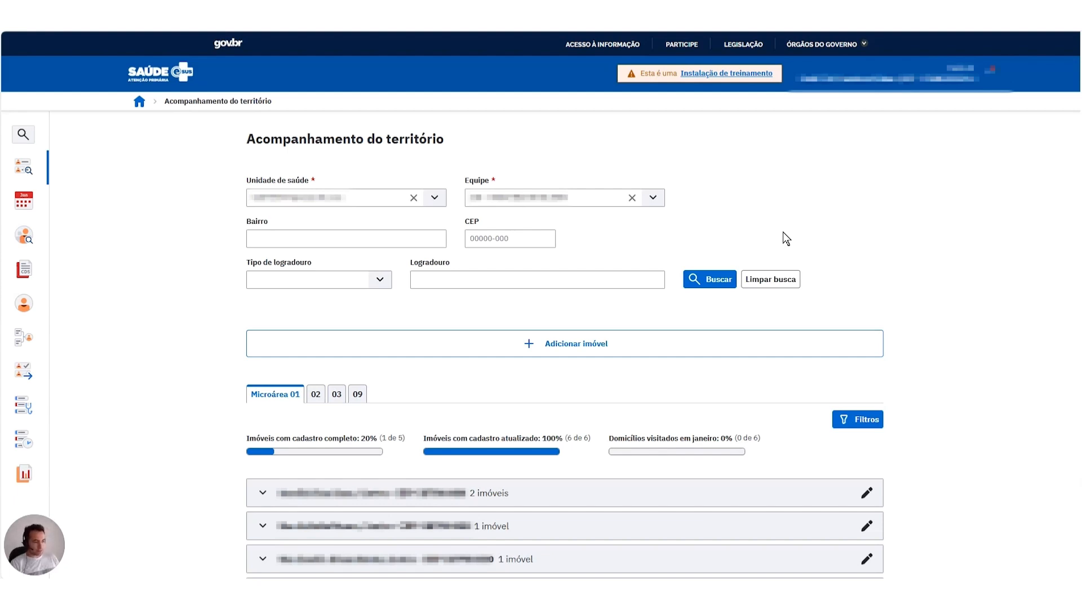
scroll(489, 511, down, 2)
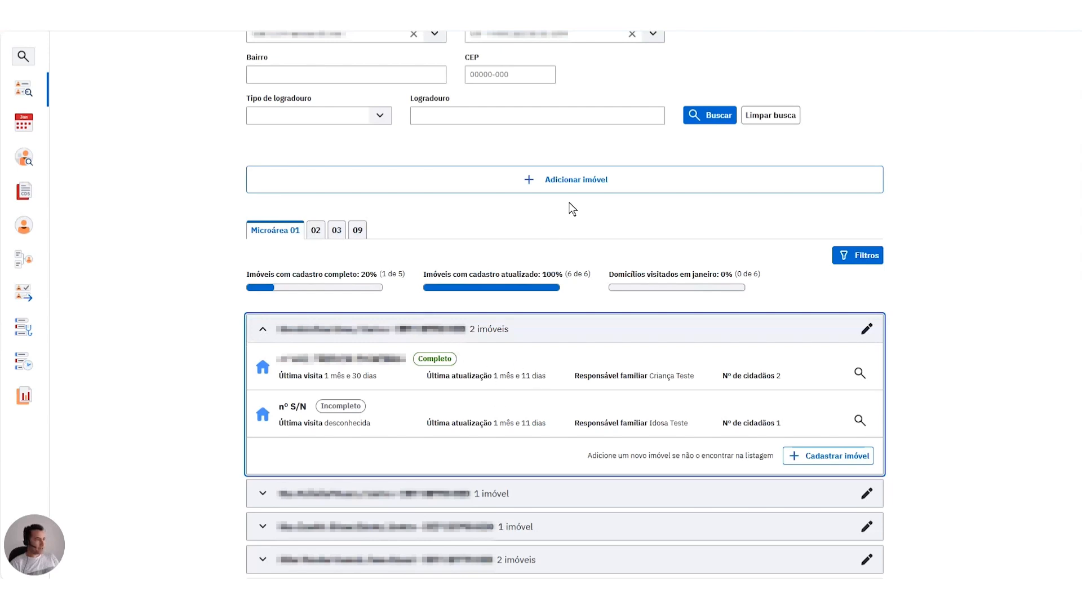
- Open the new property form, examine its address, property, contact and housing condition sections, and cancel it
scroll(583, 181, up, 1)
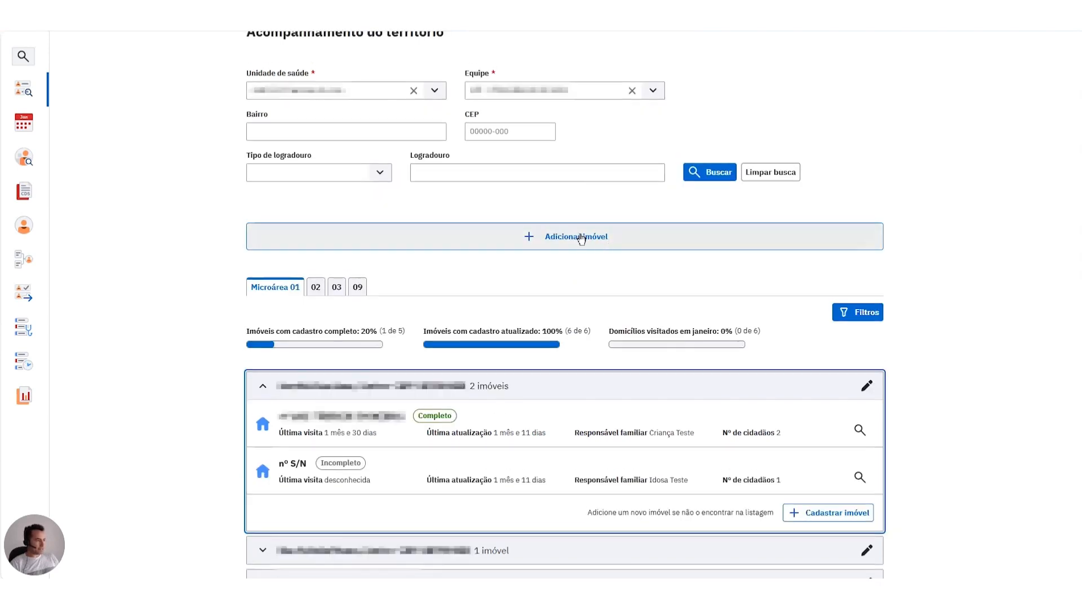
click(581, 238)
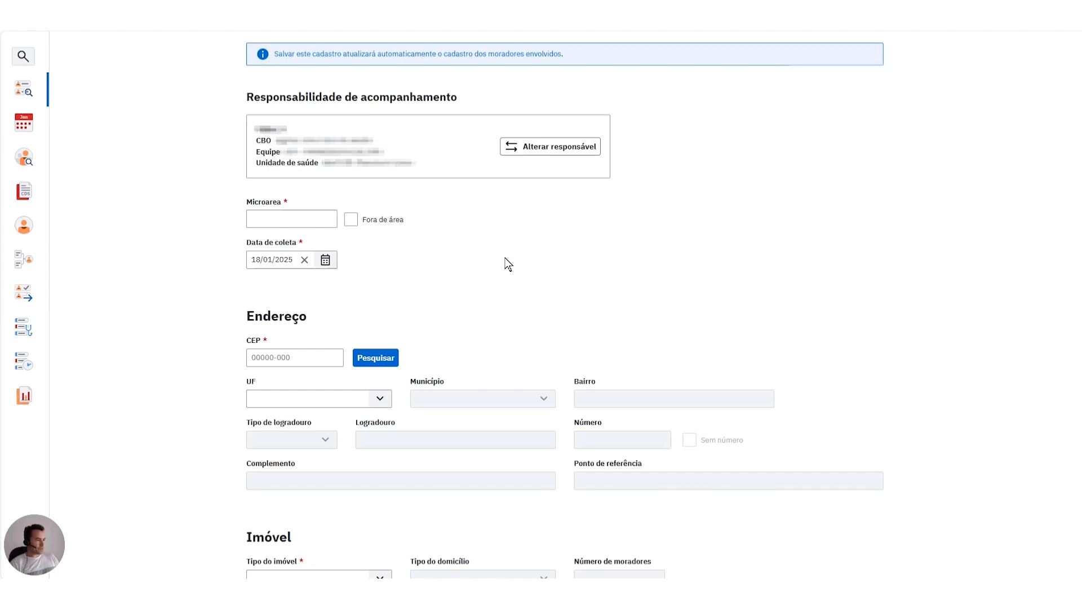
scroll(480, 261, down, 5)
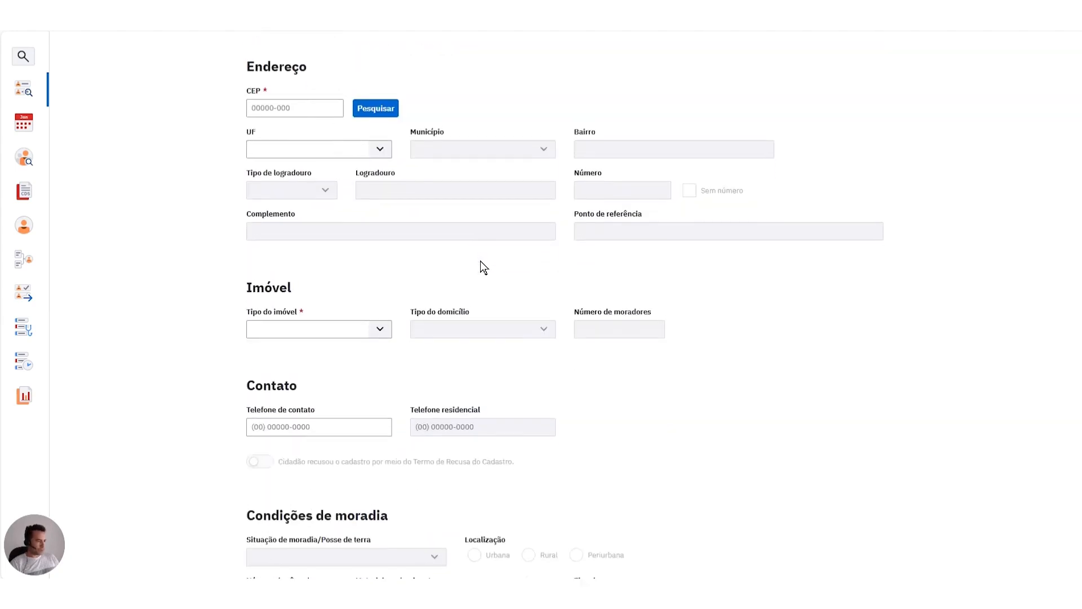
scroll(480, 261, down, 4)
scroll(482, 262, up, 1)
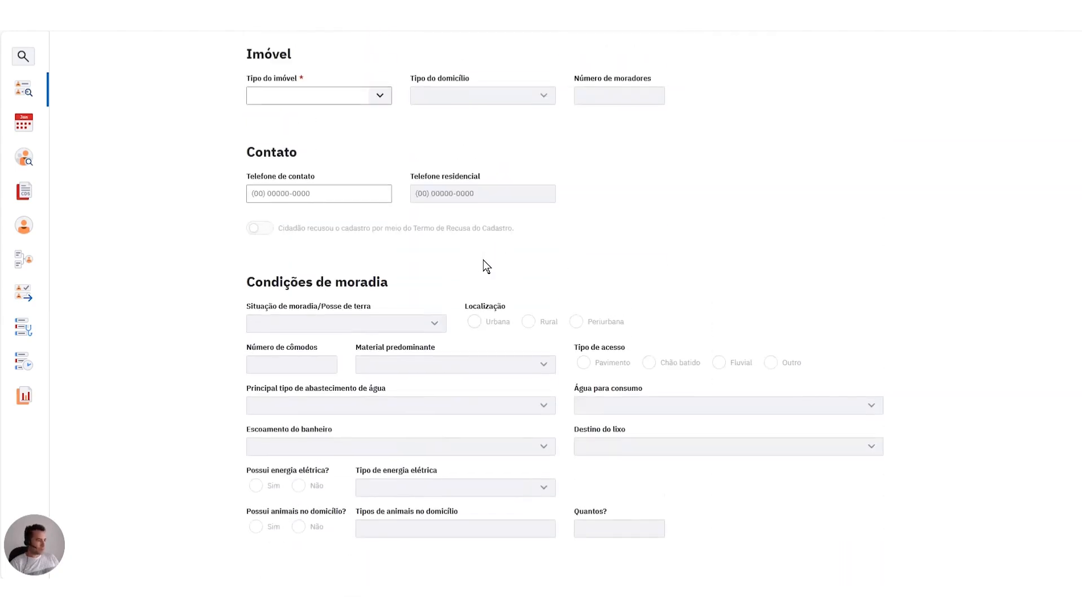
scroll(563, 269, up, 2)
scroll(755, 417, down, 3)
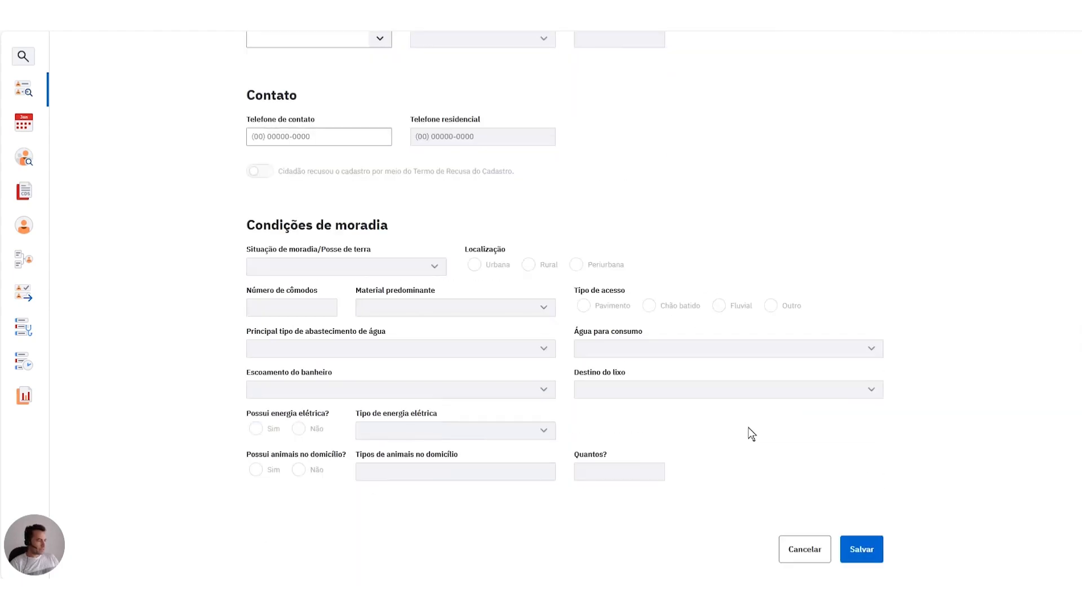
click(816, 548)
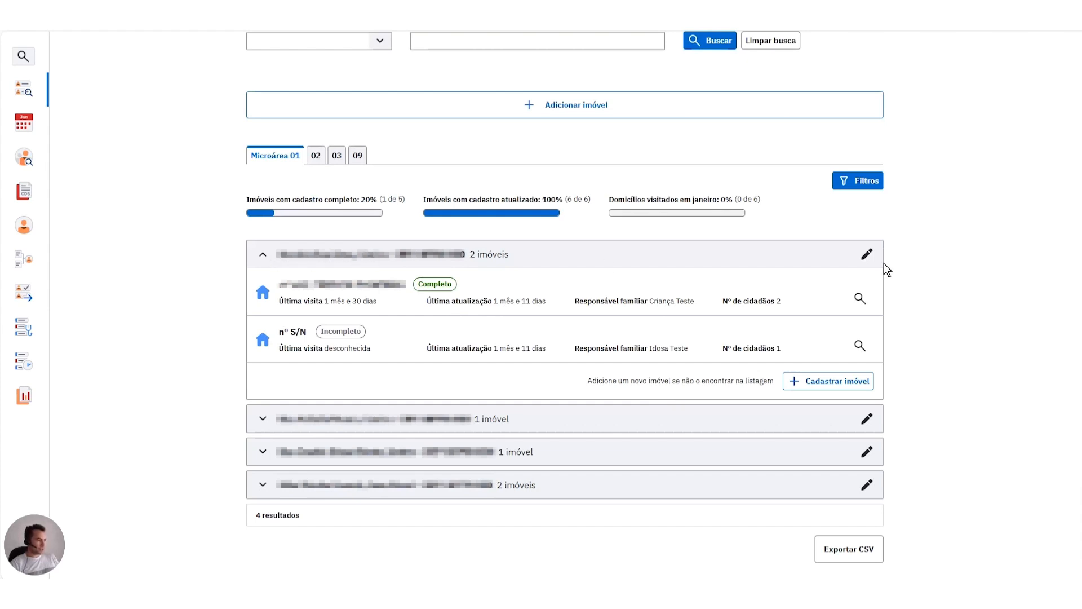
- Collapse and re-expand the first street of Microárea 01, and open the details of its incomplete property without a number
click(262, 258)
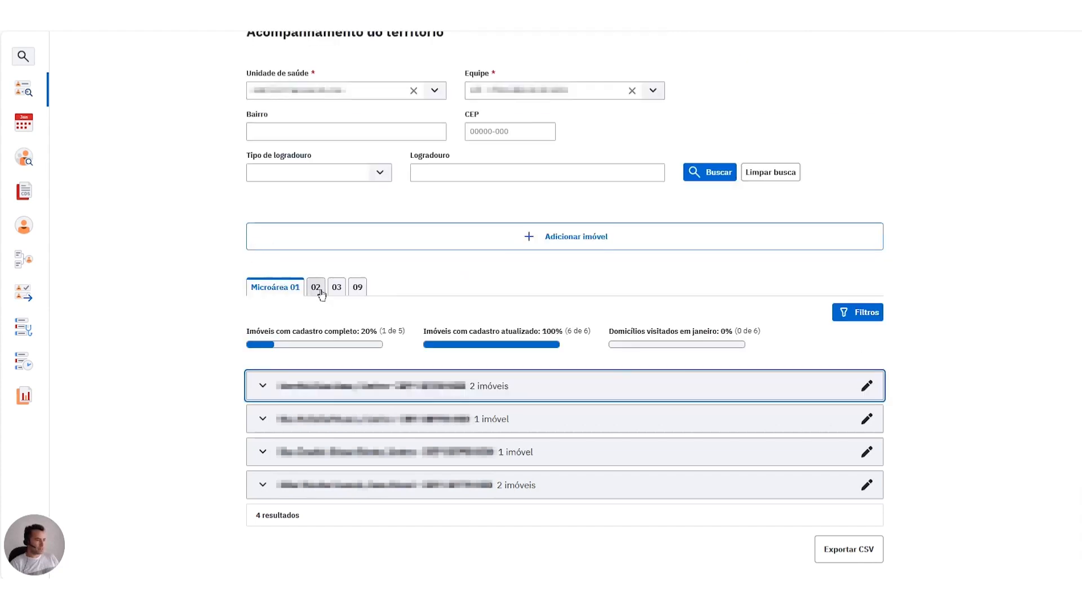
click(257, 387)
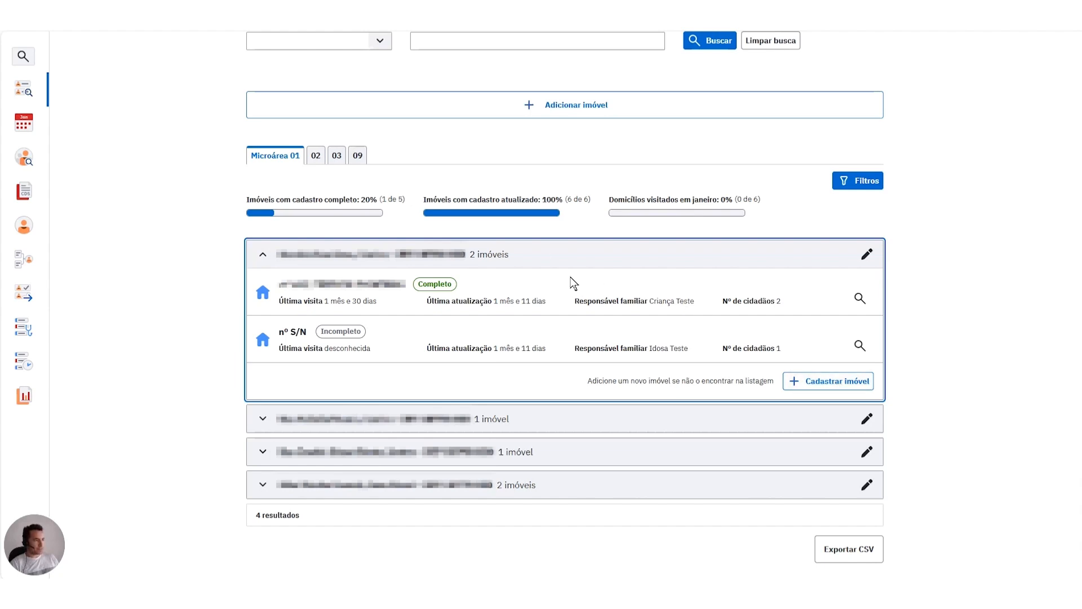
mouse_move(488, 215)
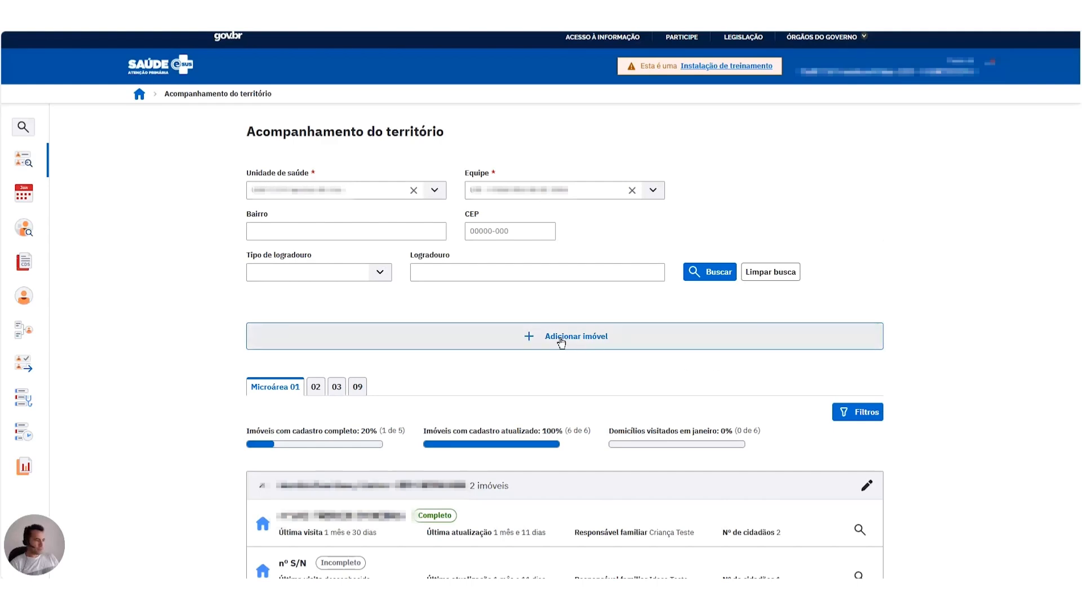
scroll(561, 342, down, 4)
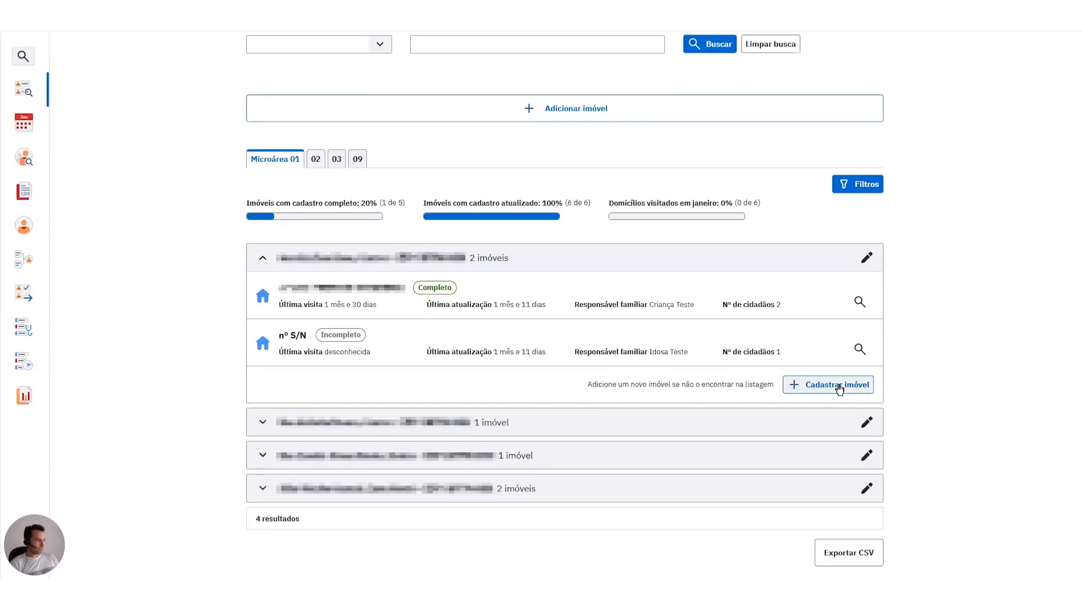
click(859, 350)
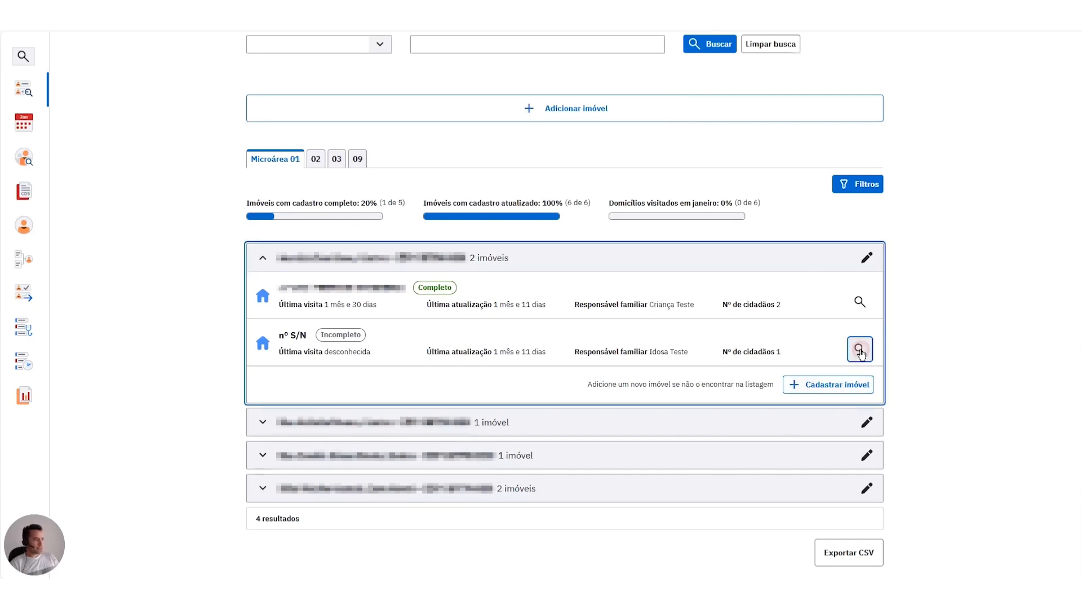
scroll(517, 344, up, 3)
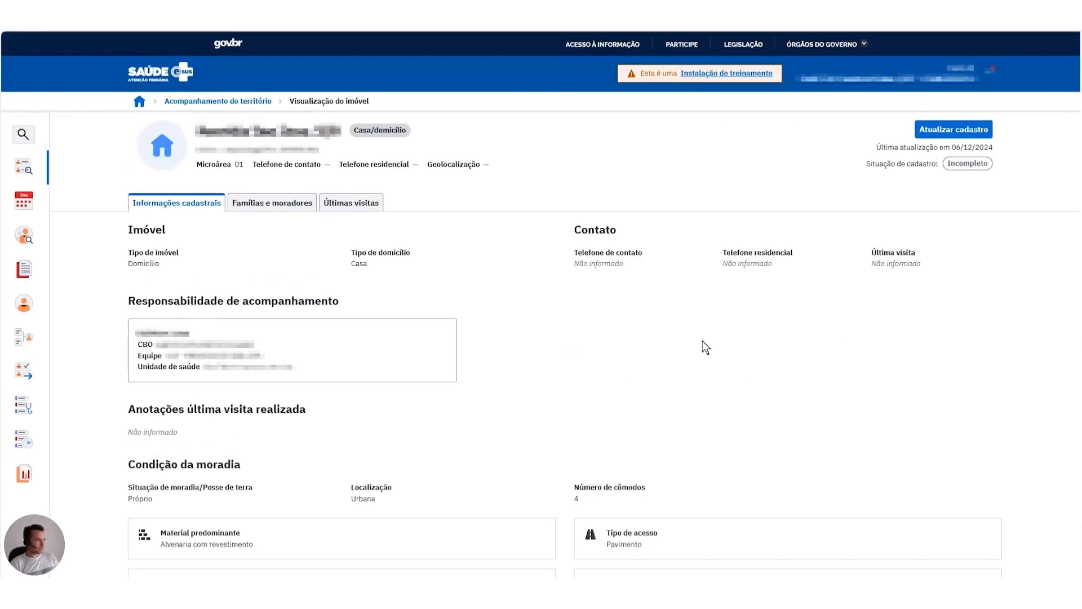
- Start updating the property's registration and review its fields down to the Famílias section
click(965, 129)
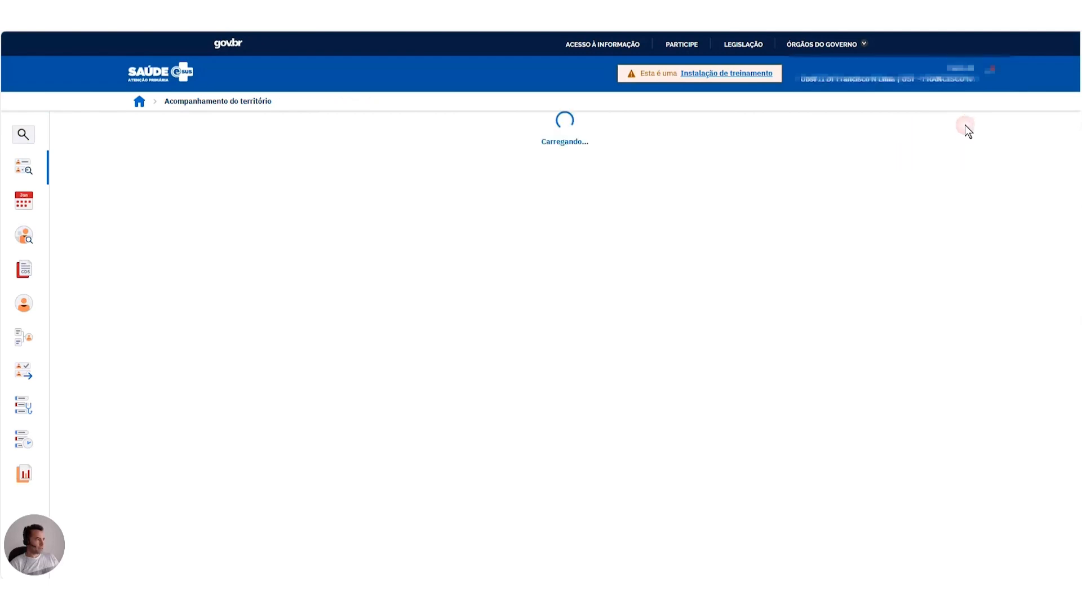
scroll(597, 332, down, 5)
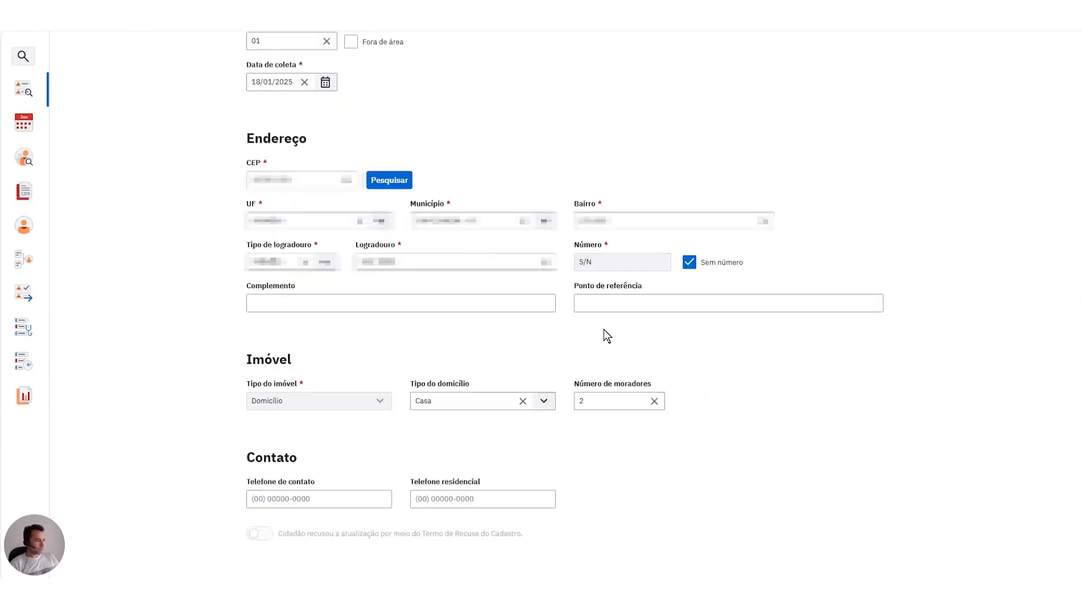
scroll(538, 313, down, 3)
scroll(538, 313, down, 3)
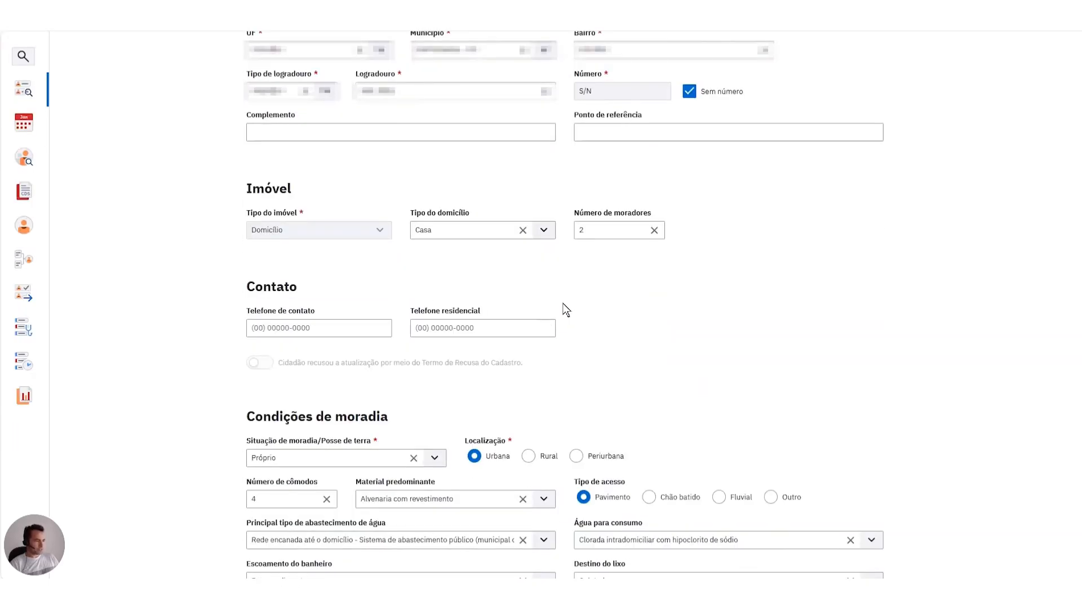
scroll(583, 304, down, 7)
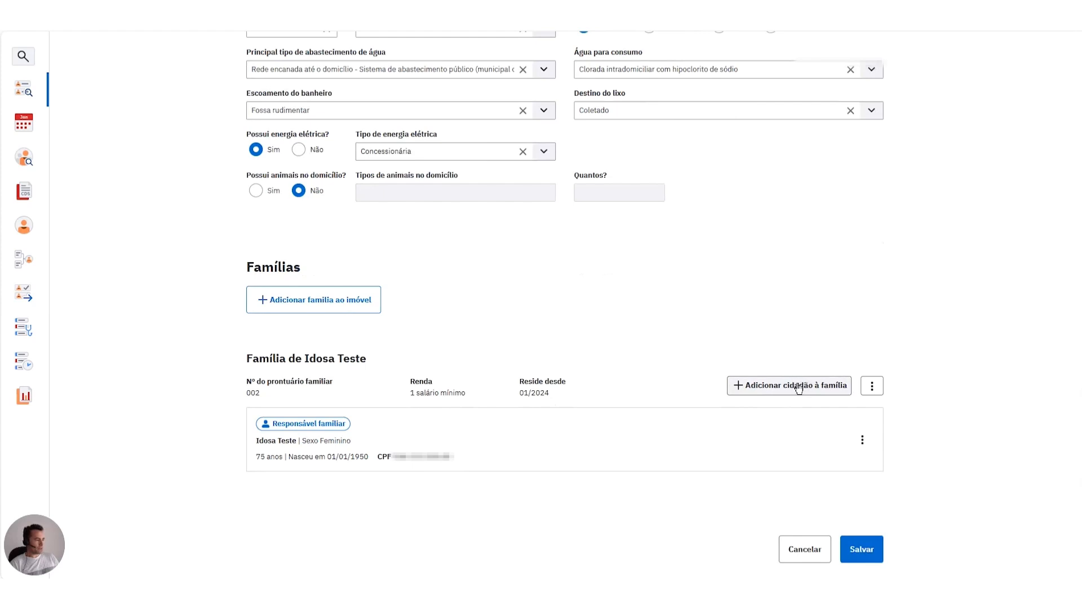
- Check the family's extra options, and add the linked test citizen to the existing family by looking up the citizen's CPF
click(872, 386)
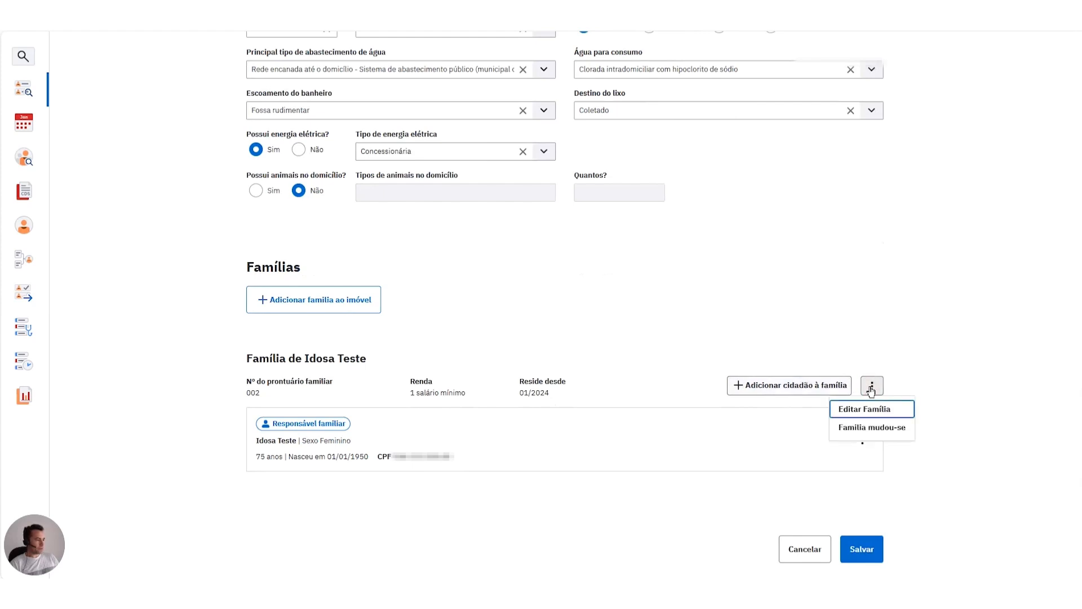
click(523, 296)
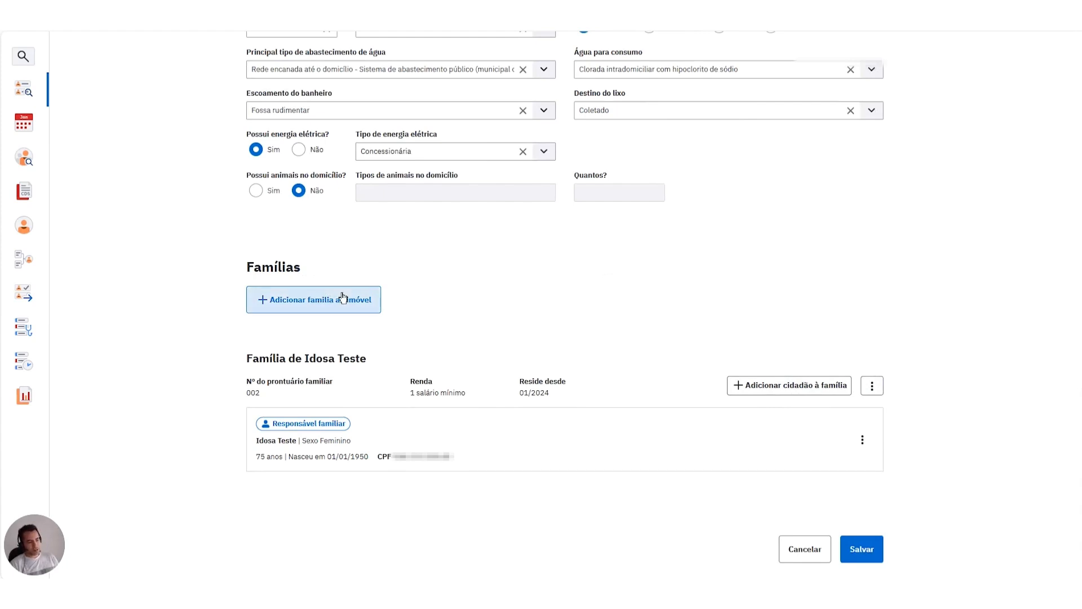
click(788, 389)
click(483, 281)
key(ctrl+v)
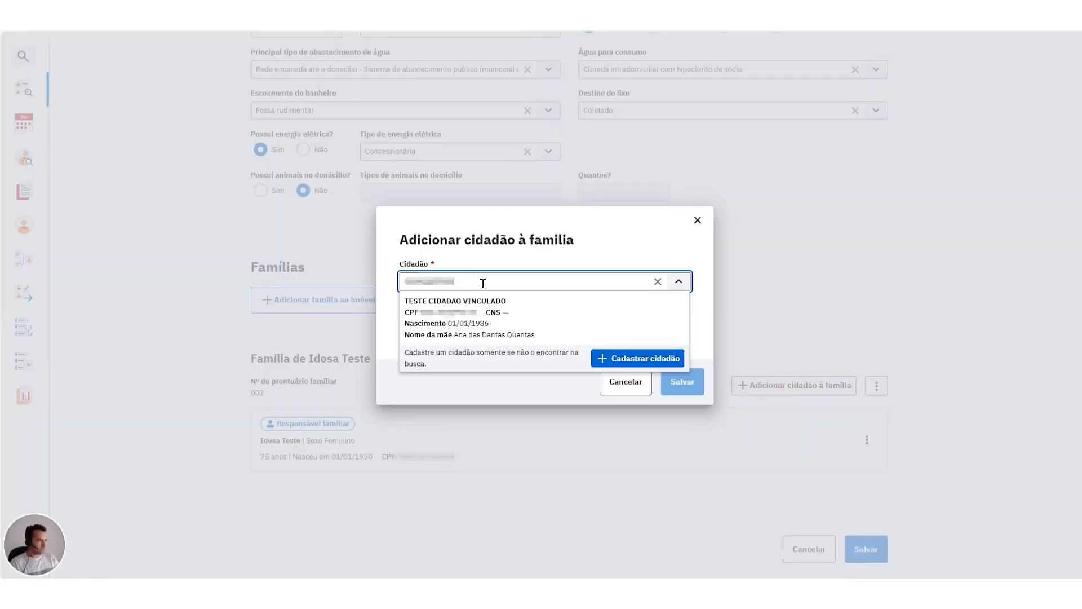
click(489, 324)
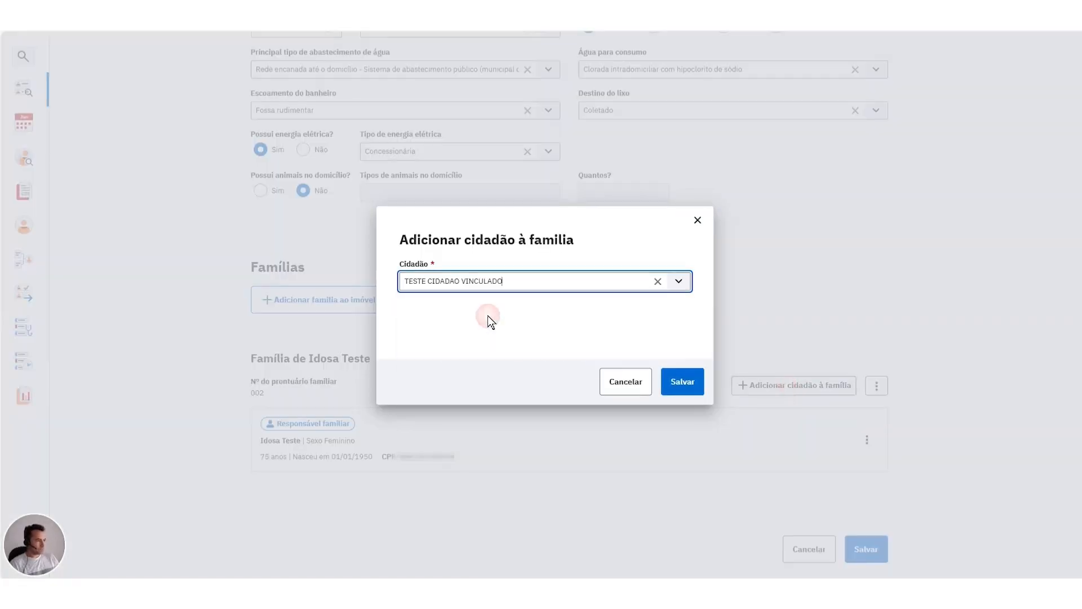
click(682, 382)
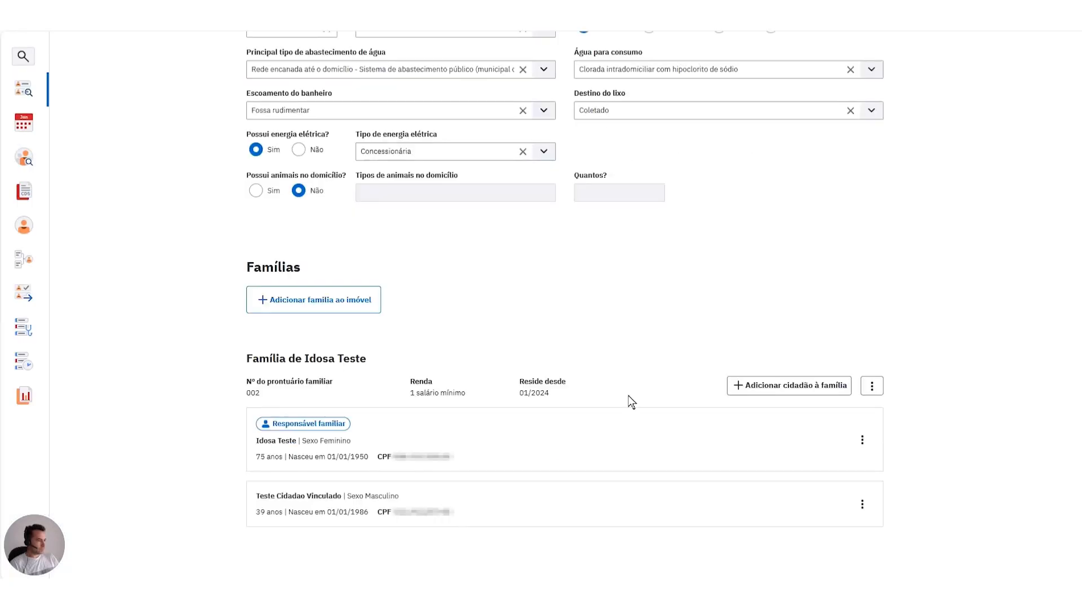
- Review the family's member list and save the updated property registration
scroll(576, 437, down, 1)
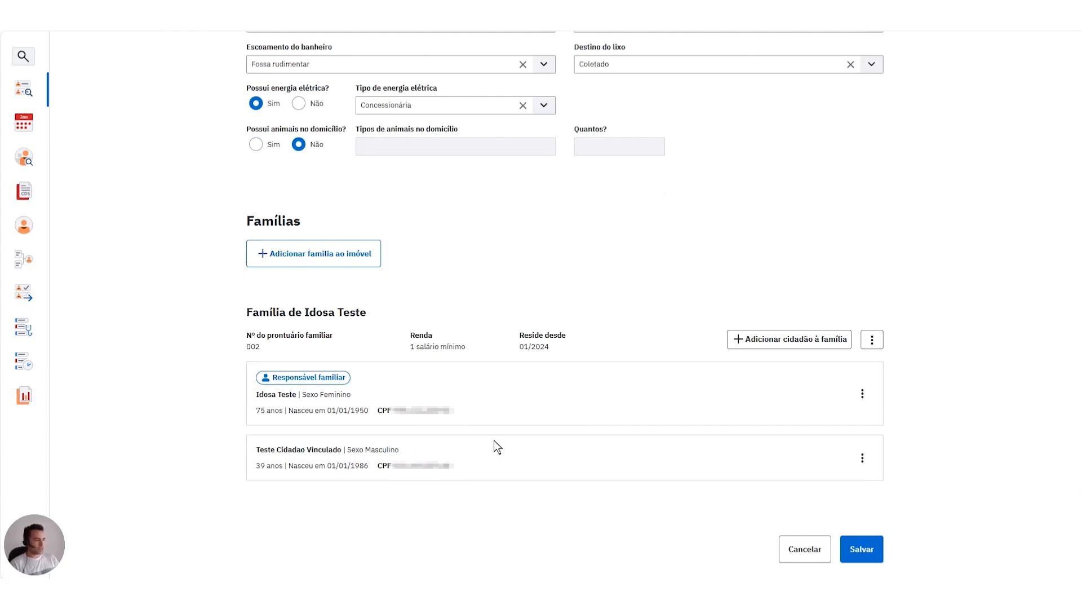
scroll(496, 447, up, 1)
scroll(498, 447, down, 1)
scroll(499, 447, up, 3)
scroll(498, 447, down, 3)
click(869, 554)
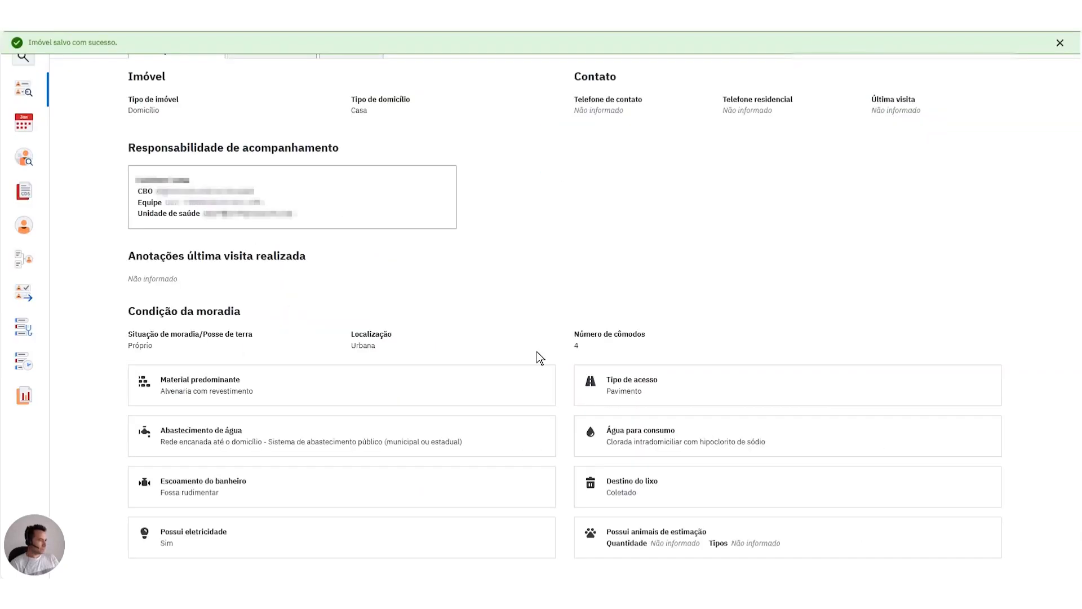
- View the saved property's families and residents, and check the Acompanhamentos module entries
scroll(530, 344, up, 2)
click(288, 207)
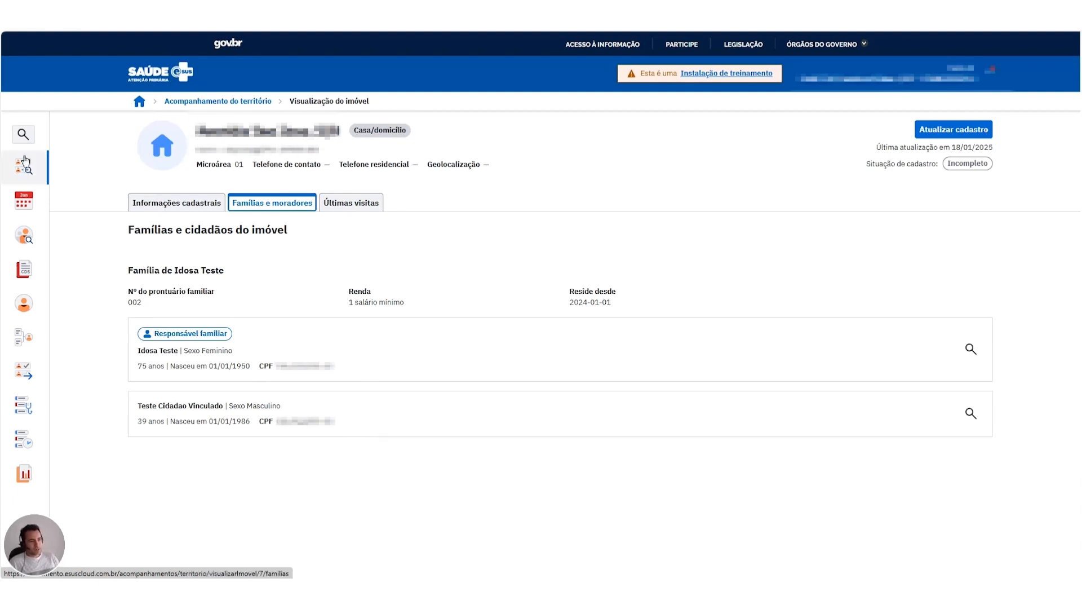
mouse_move(42, 173)
click(133, 167)
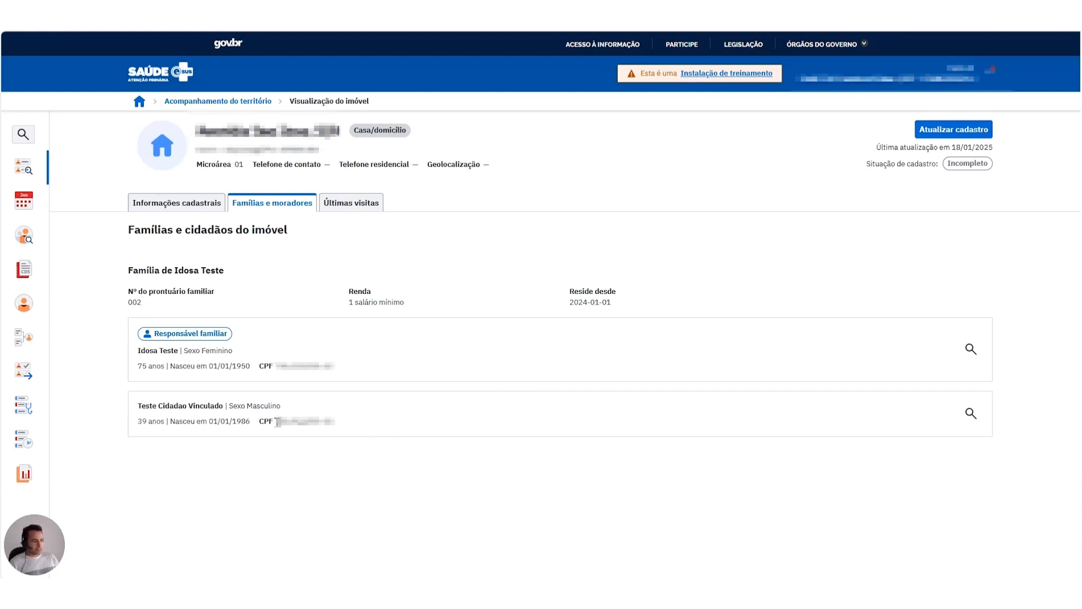
- Copy the linked citizen's CPF and search for it in the CDS Cadastro individual, including sent and received registrations
drag(276, 421, 336, 426)
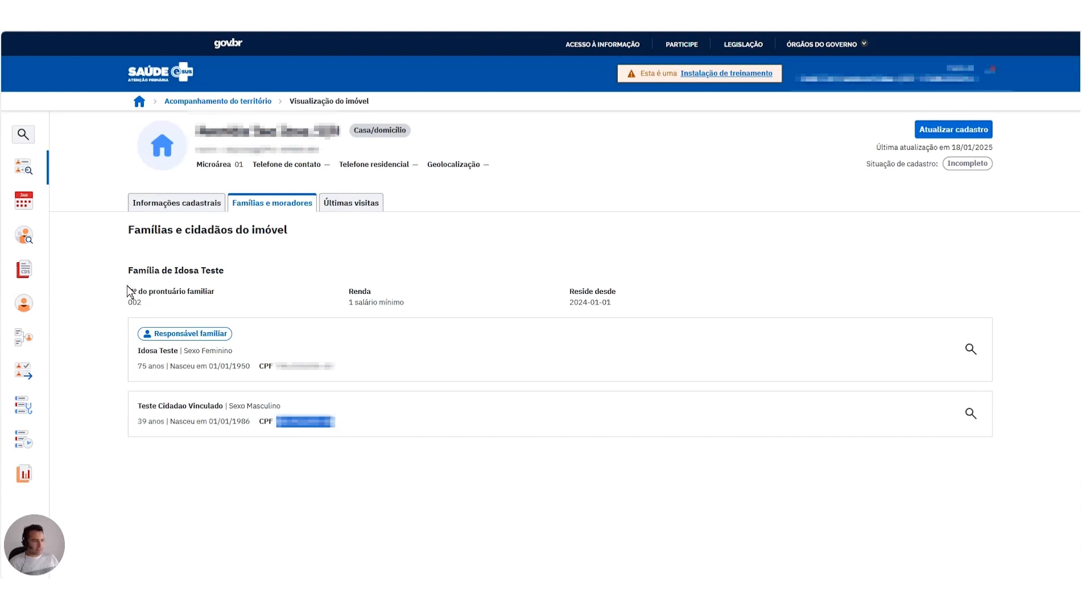
mouse_move(25, 169)
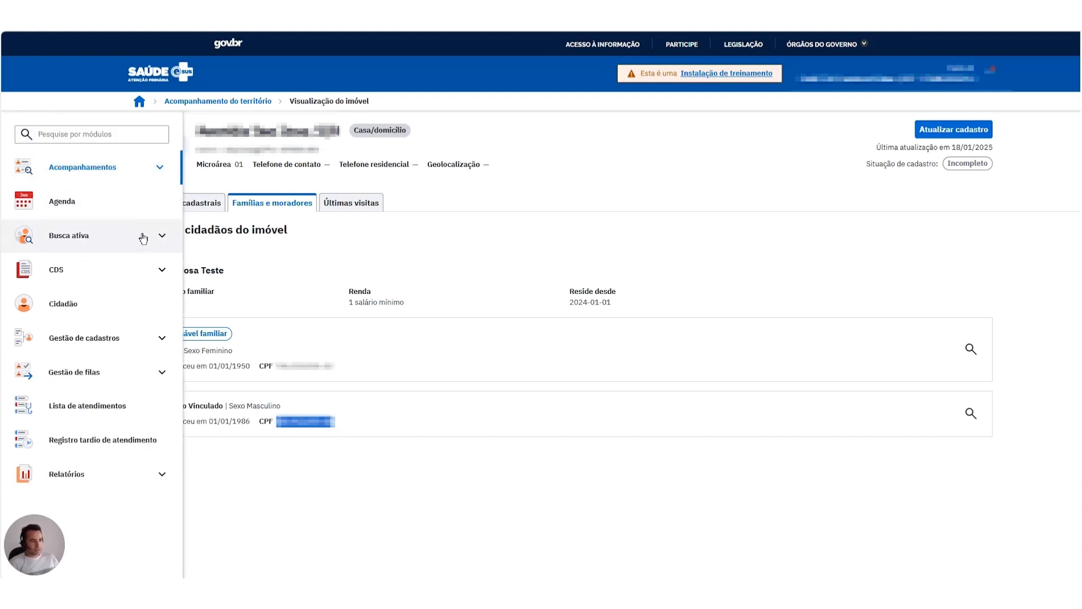
click(150, 269)
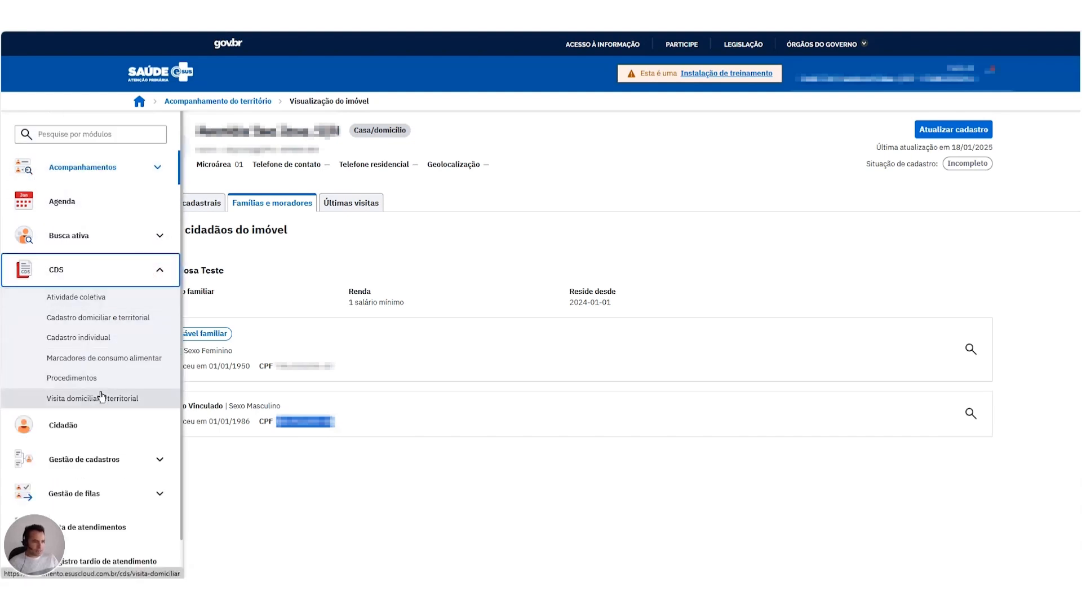
click(79, 337)
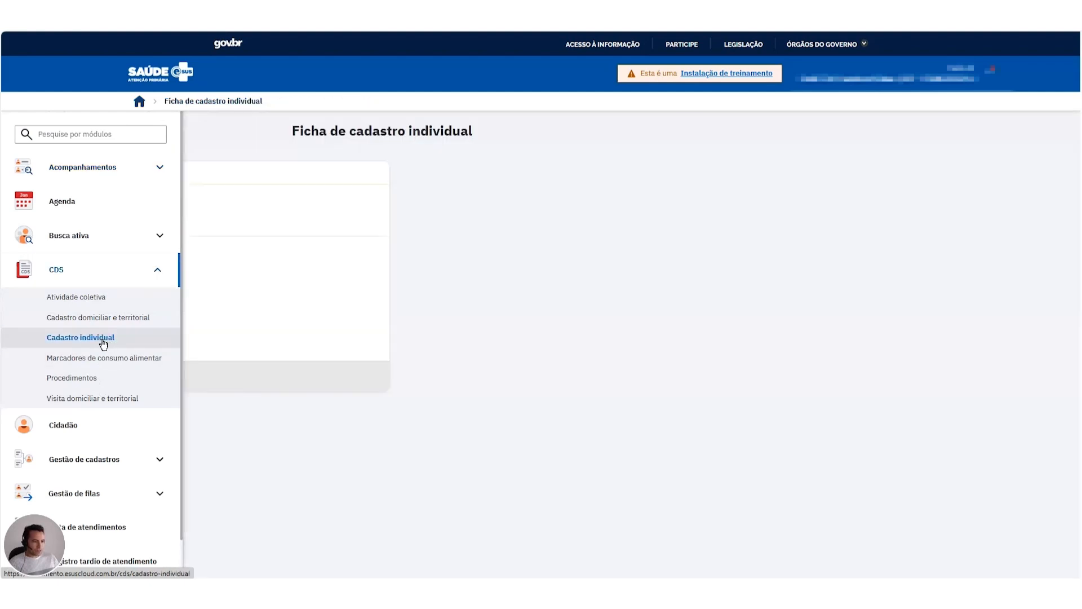
click(438, 177)
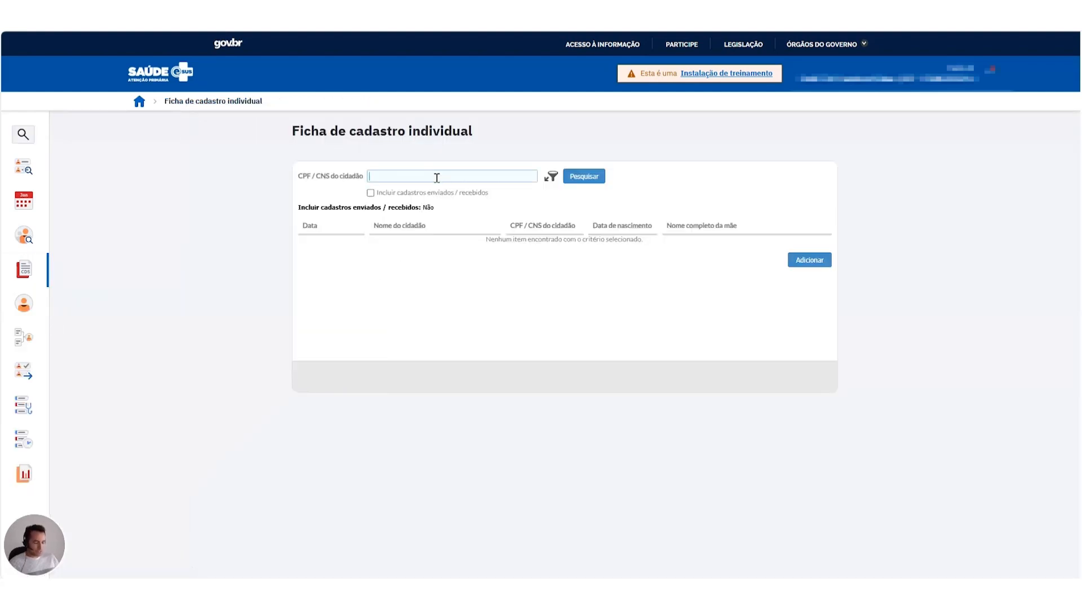
key(ctrl+v)
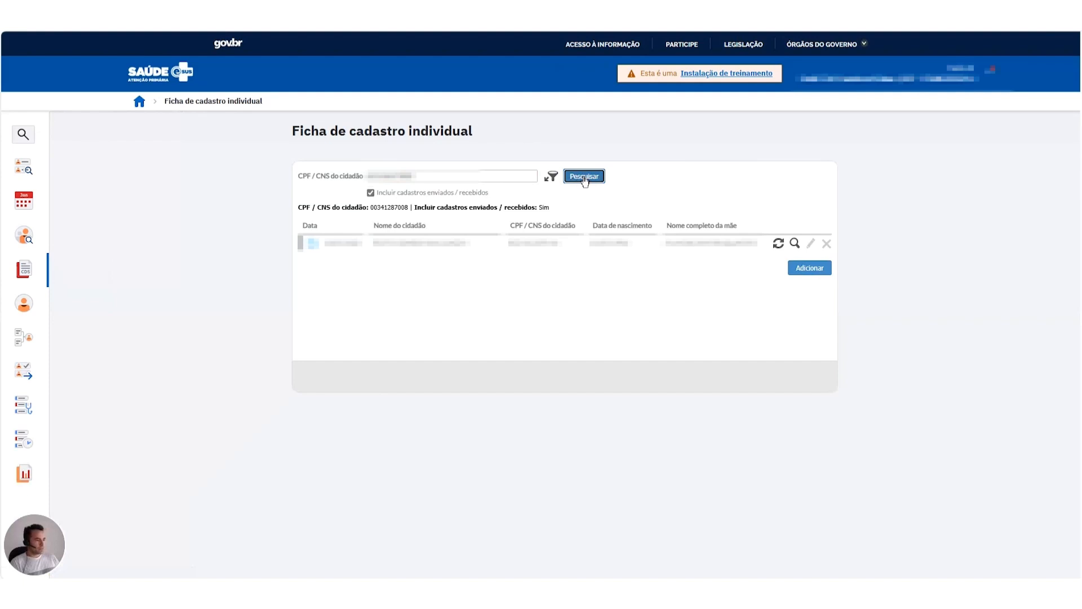
- Open the found individual registration for updating and examine its identification, sociodemographic, health and homelessness sections
click(779, 245)
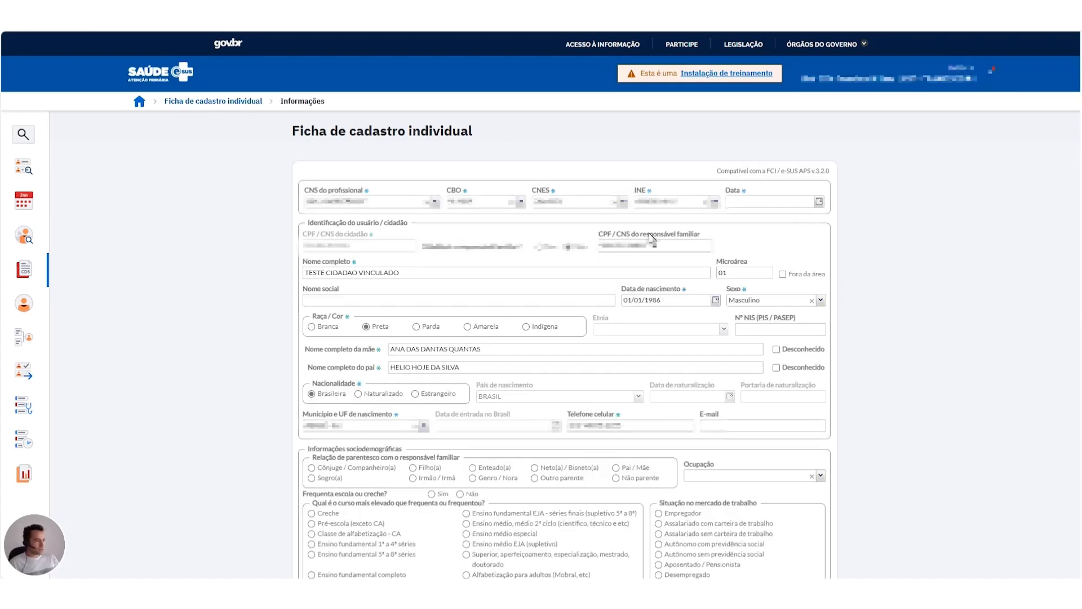
scroll(650, 233, down, 10)
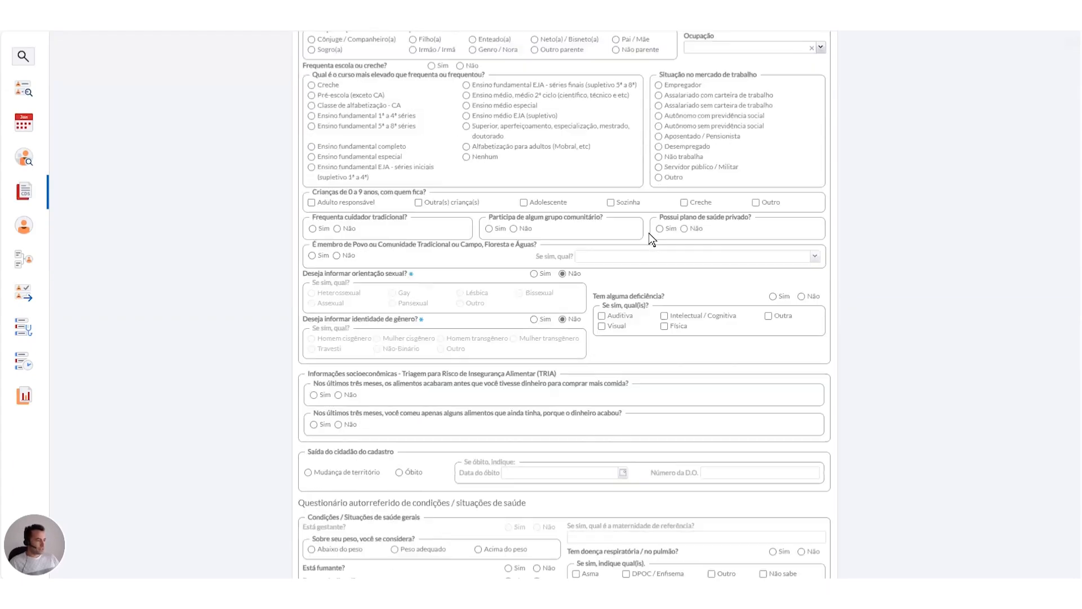
scroll(651, 232, down, 7)
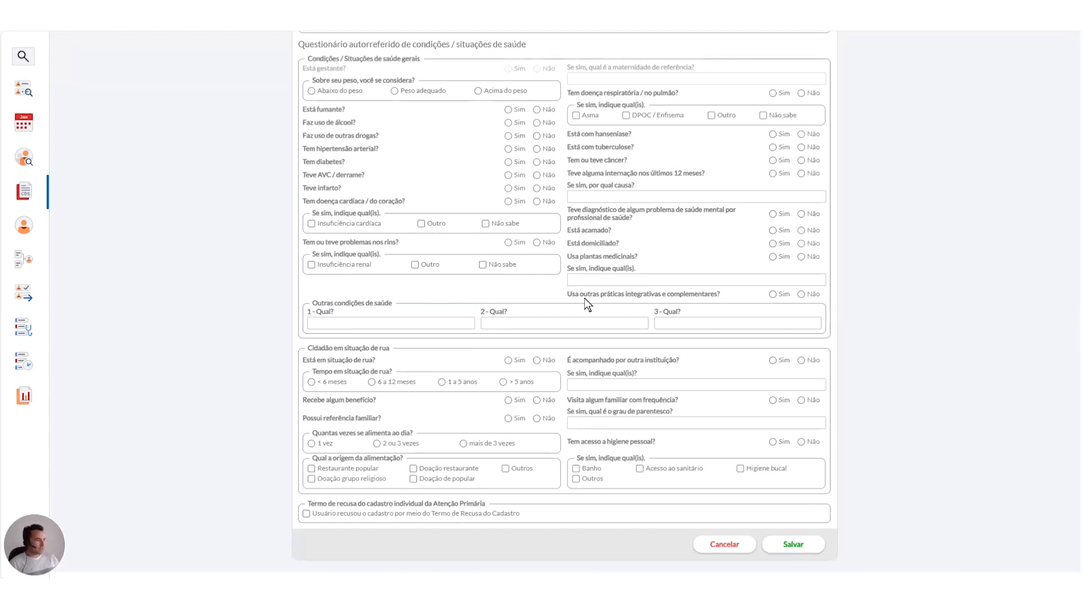
scroll(589, 296, up, 15)
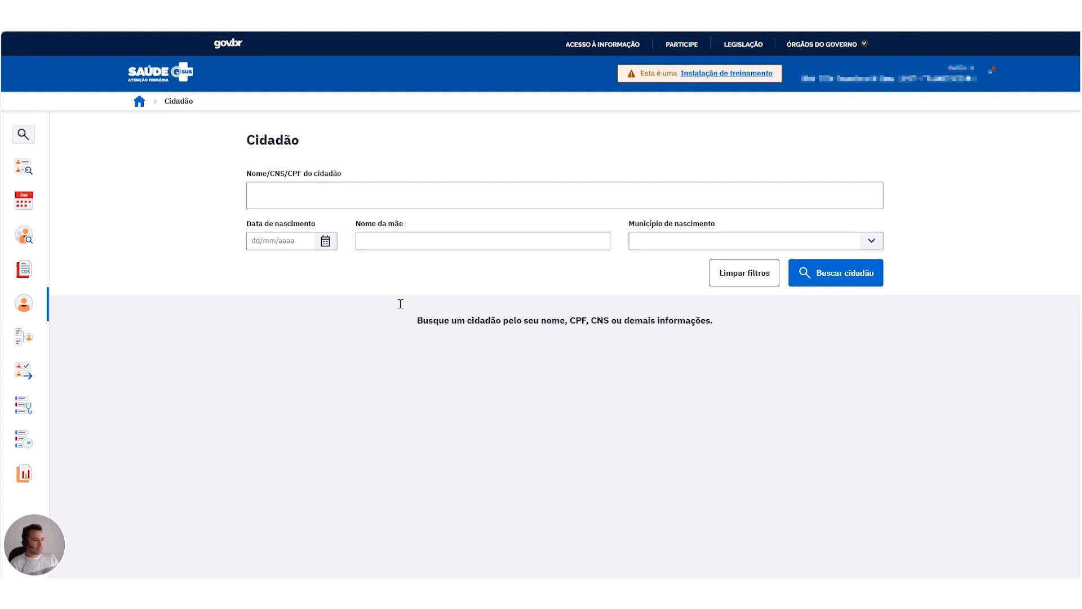
- Open Acompanhamento do território and examine the Microárea 01 properties, including their registration completeness, update and household visit indicators
click(328, 186)
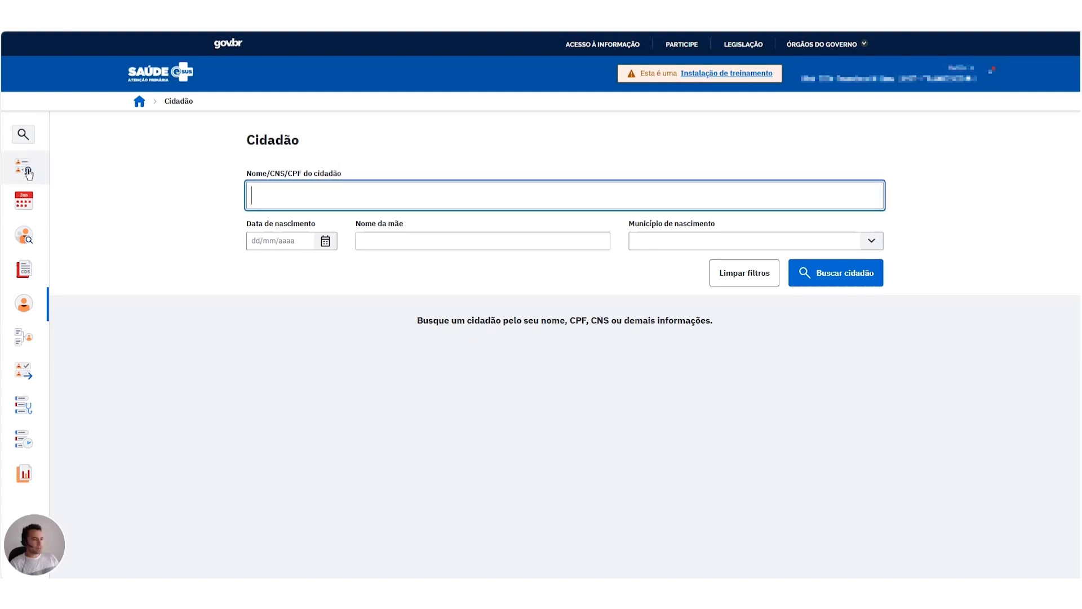
mouse_move(25, 201)
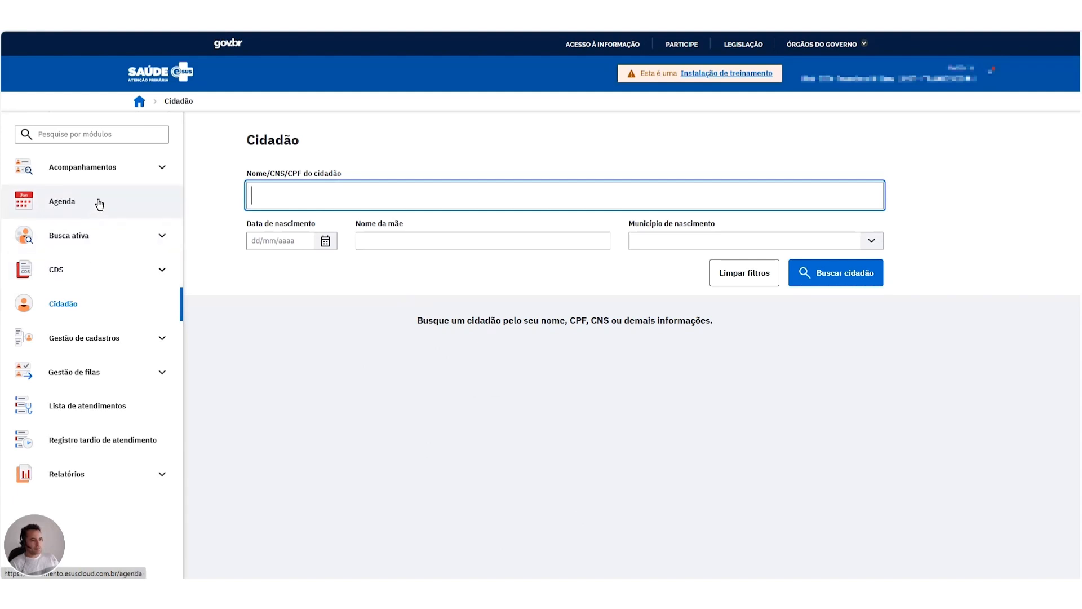
click(159, 170)
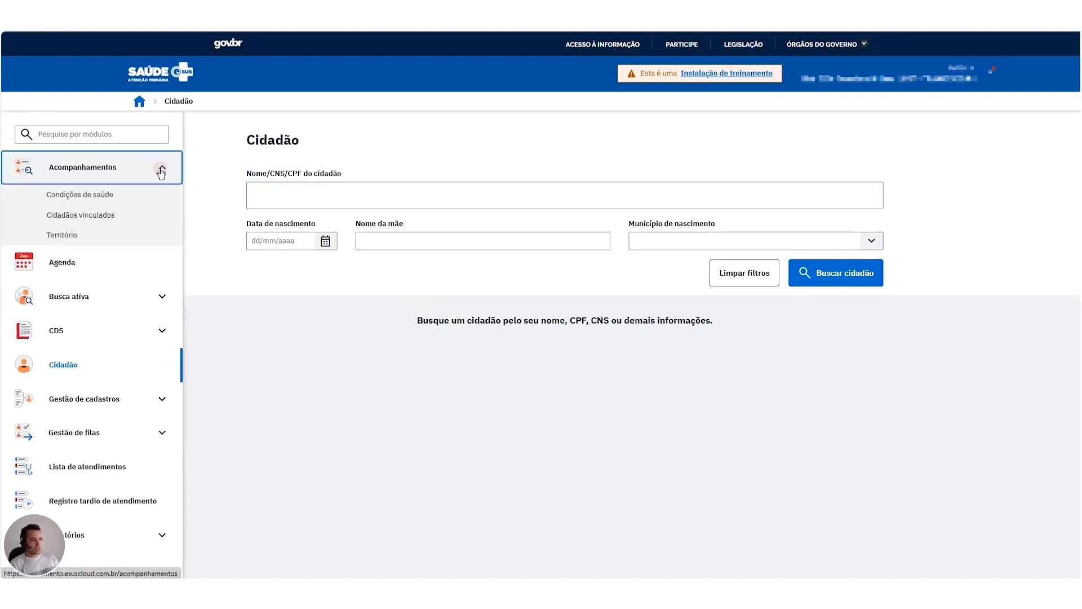
click(61, 236)
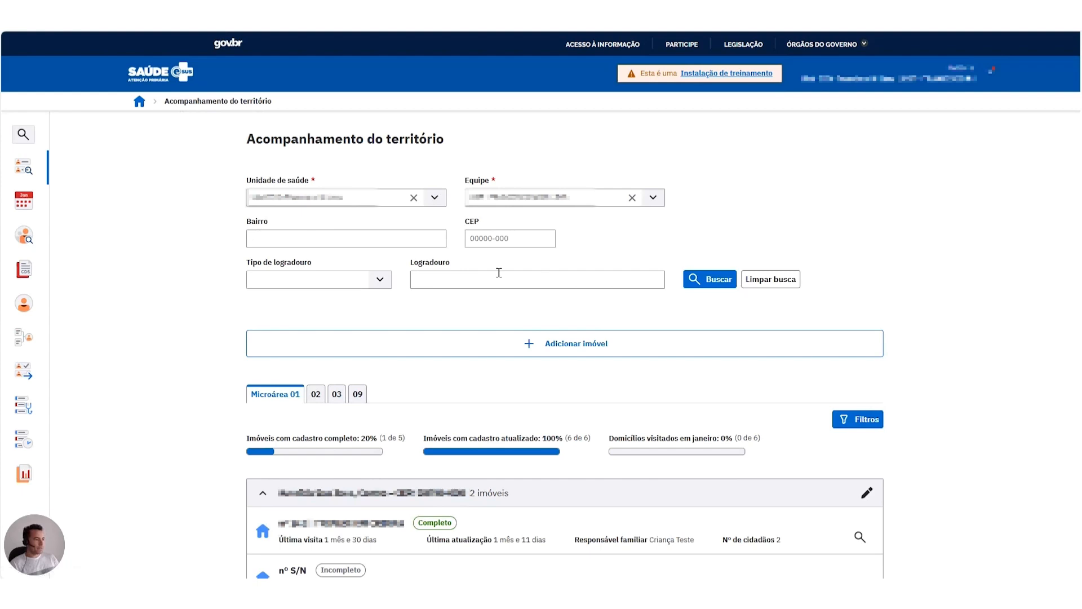
scroll(500, 276, down, 1)
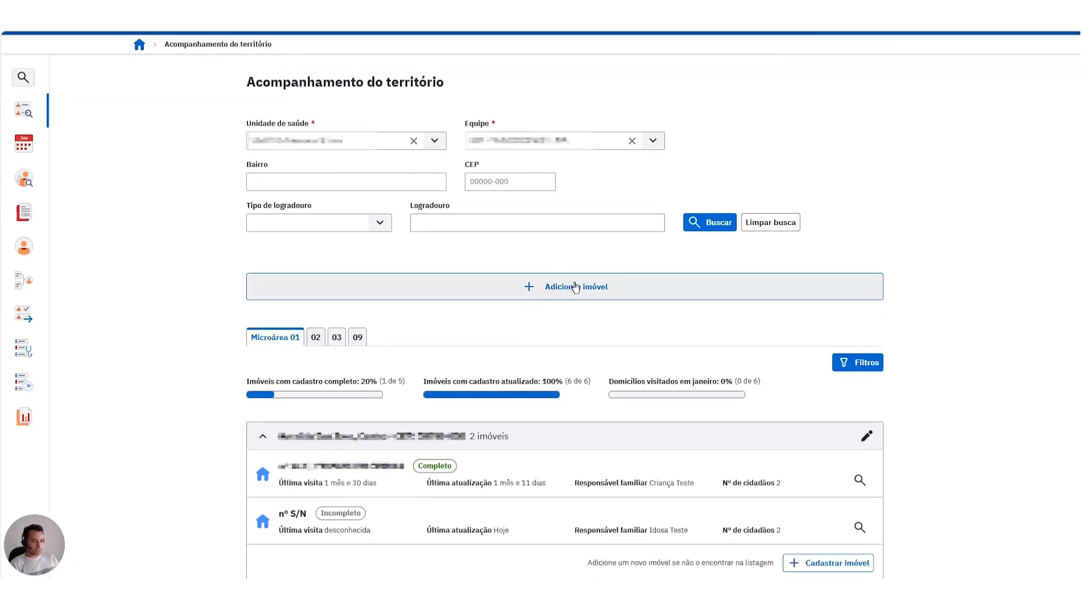
scroll(575, 284, down, 3)
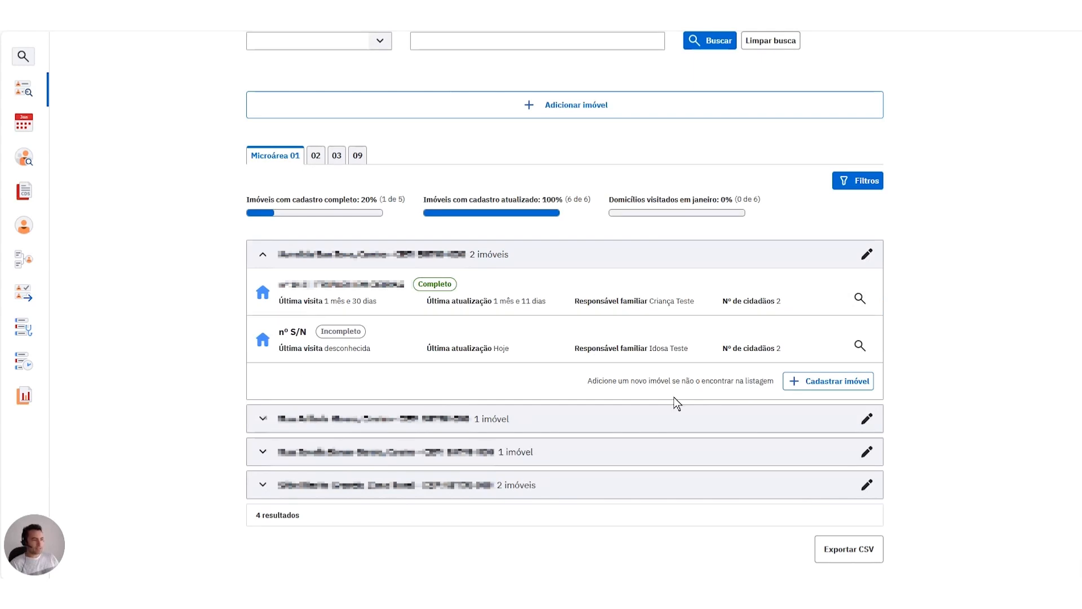
scroll(635, 398, up, 2)
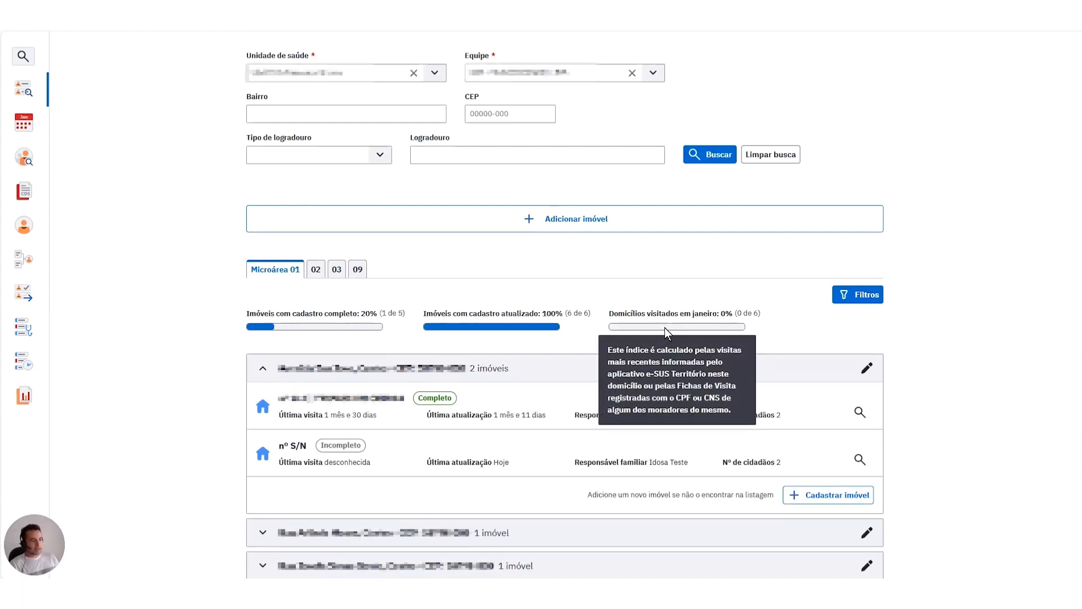
scroll(667, 330, up, 1)
scroll(674, 337, up, 1)
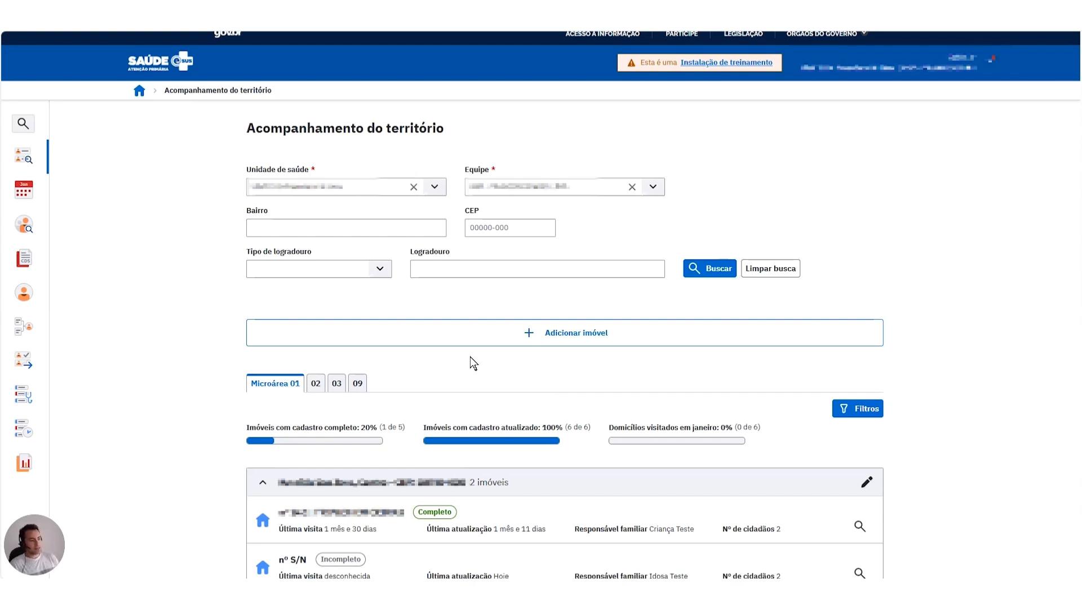
- Open the CDS Cadastro individual search, and switch to the PDF note to view the Dimensão Cadastro calculation methodology
mouse_move(24, 158)
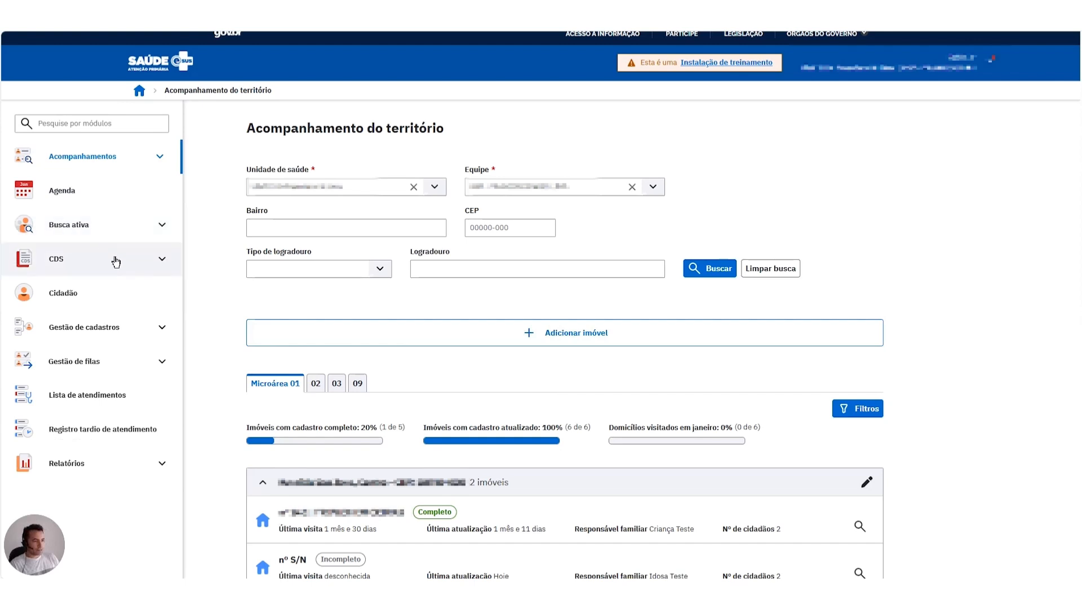
click(161, 261)
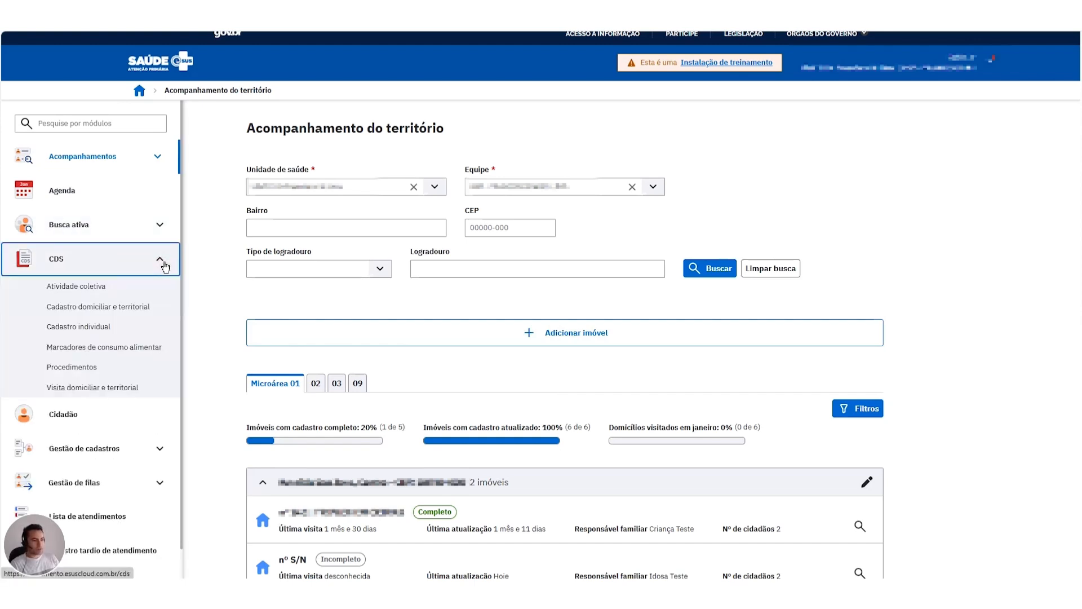
click(81, 327)
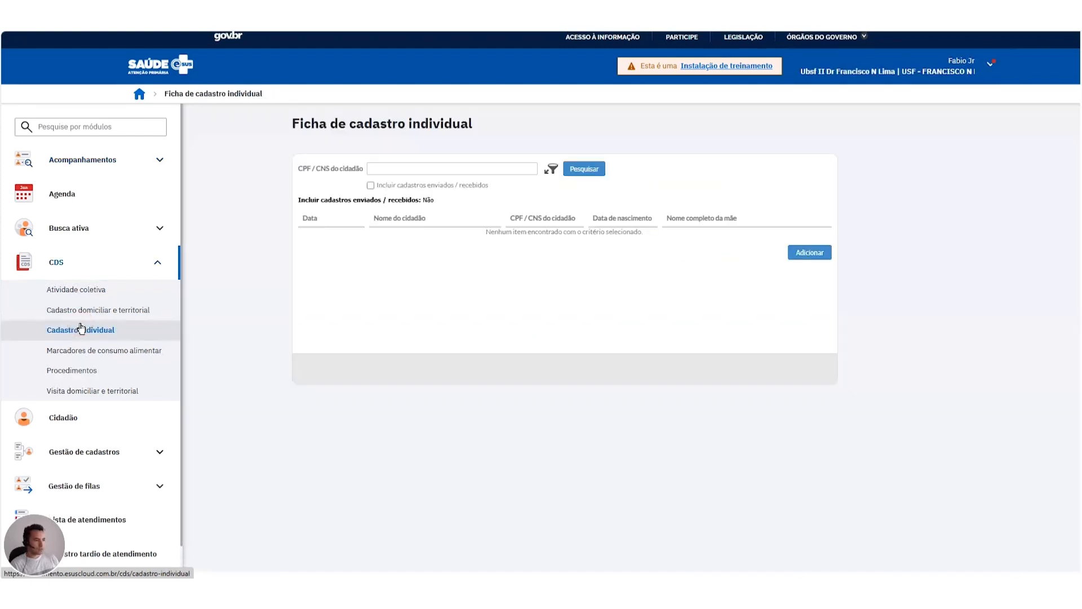
click(439, 170)
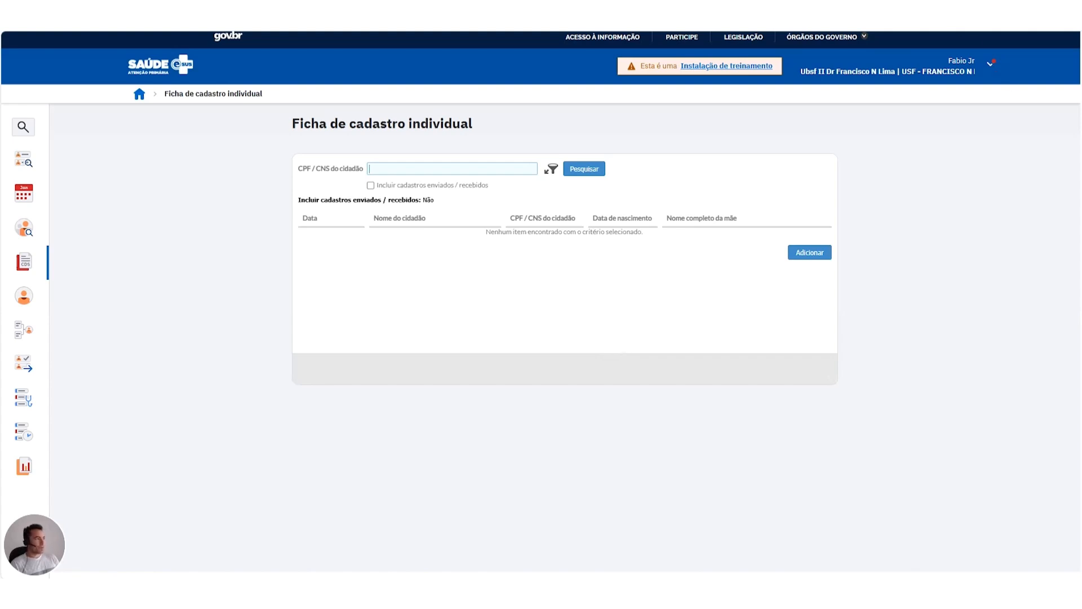
click(829, 23)
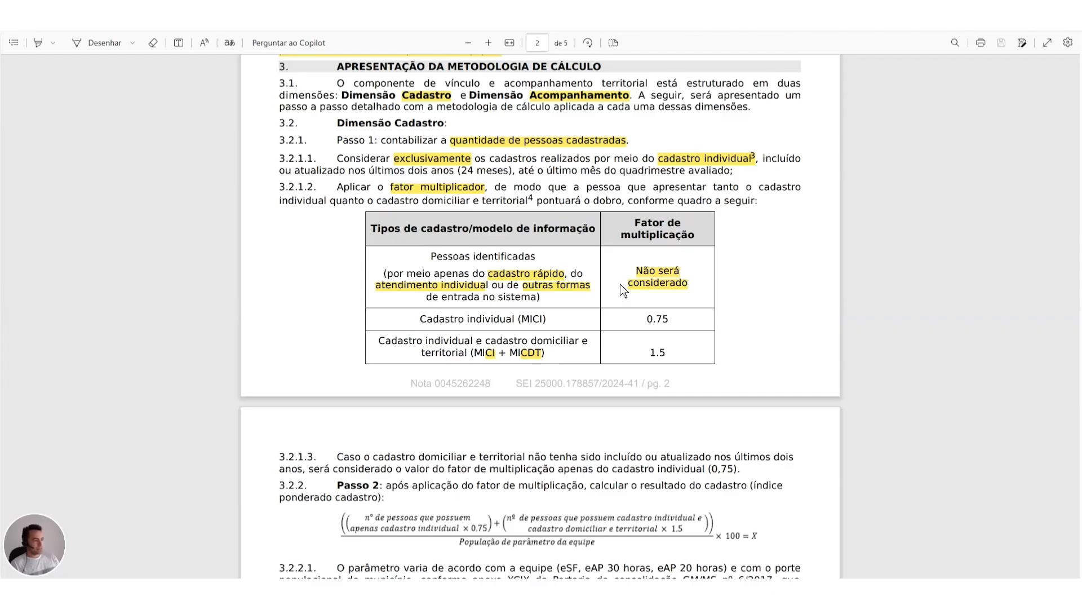